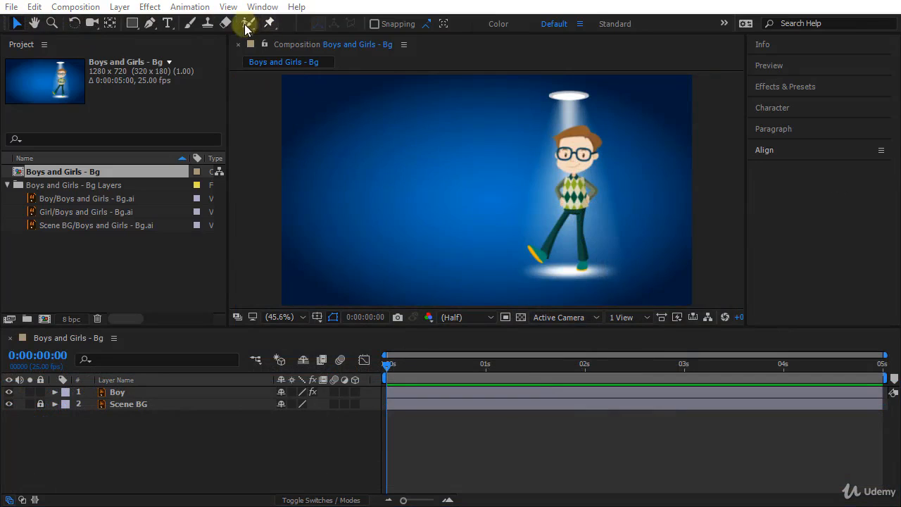
# Draw a white, strokeless rectangle as a new shape layer, spanning from just outside the composition's left edge to beside the boy.
pyautogui.click(135, 24)
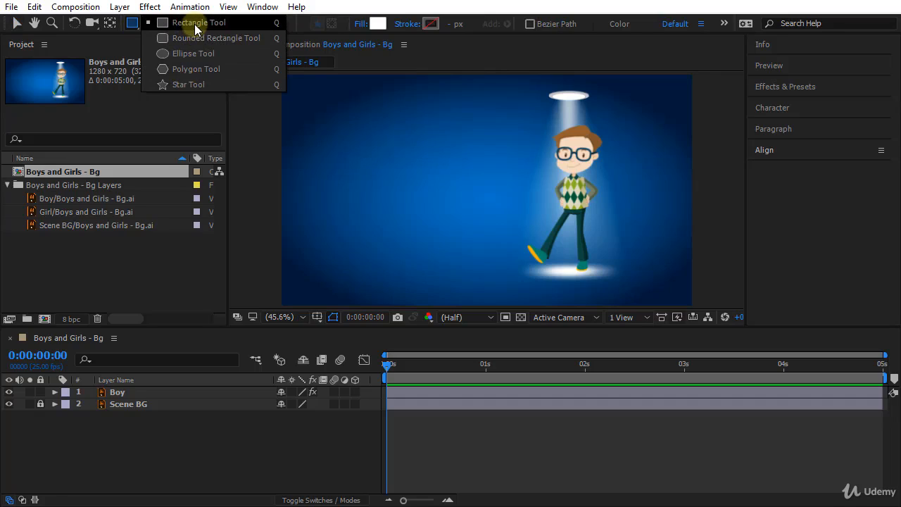
pyautogui.click(195, 27)
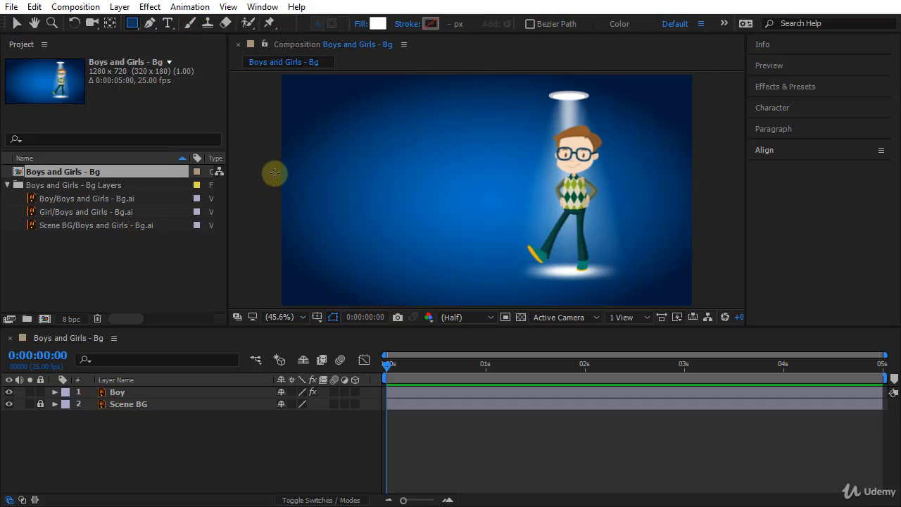
pyautogui.click(283, 90)
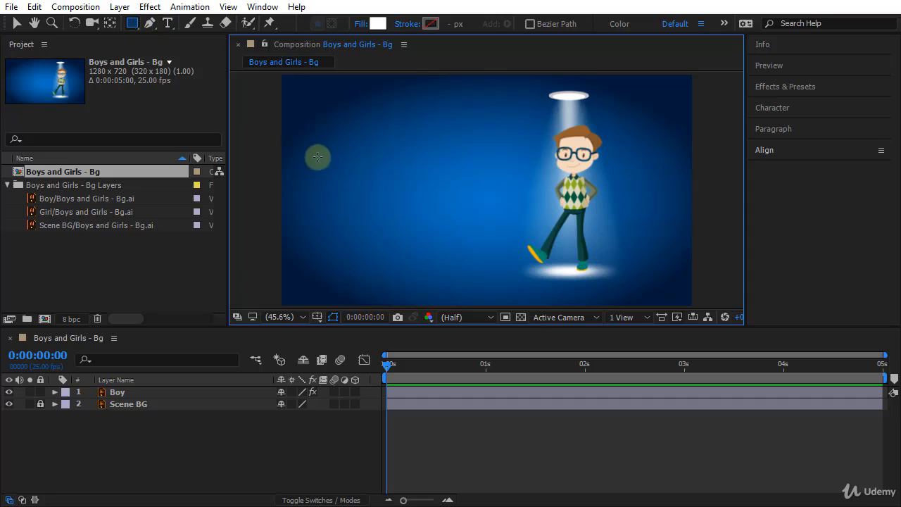
pyautogui.click(531, 26)
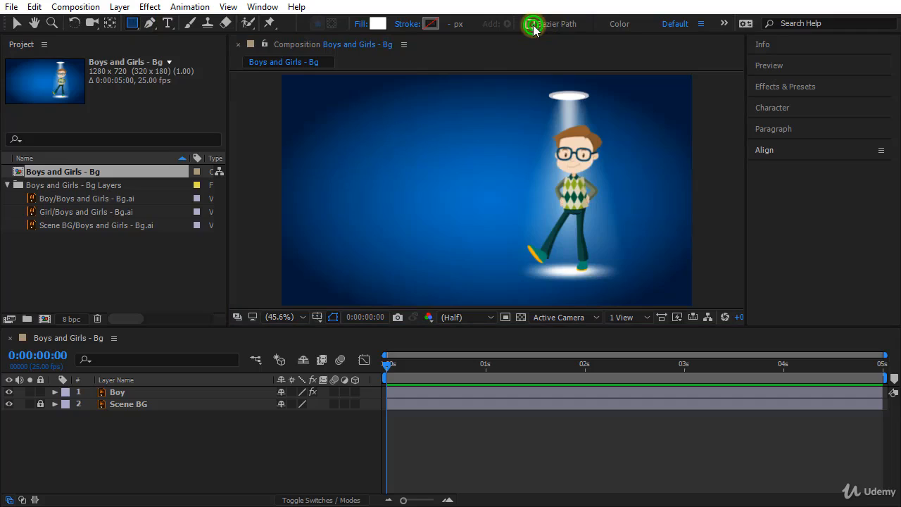
pyautogui.click(531, 24)
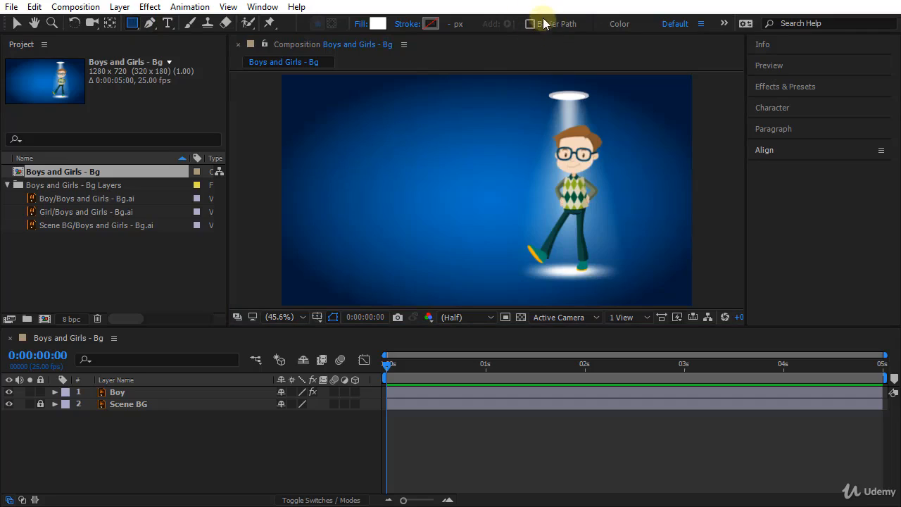
pyautogui.click(339, 142)
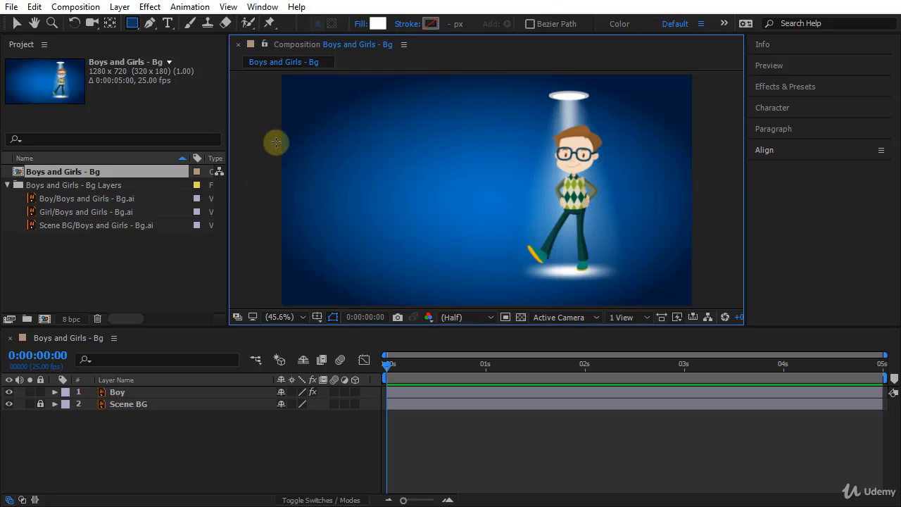
pyautogui.moveTo(277, 143)
pyautogui.mouseDown()
pyautogui.moveTo(404, 204)
pyautogui.moveTo(510, 219)
pyautogui.moveTo(512, 238)
pyautogui.moveTo(324, 167)
pyautogui.moveTo(359, 190)
pyautogui.moveTo(501, 231)
pyautogui.moveTo(520, 246)
pyautogui.mouseUp()
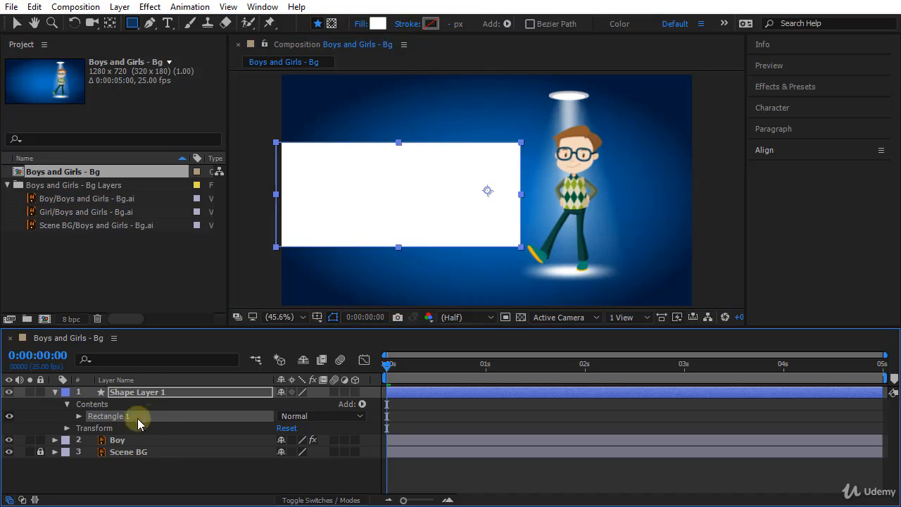
# Reveal the transform properties of the rectangle's shape layer.
pyautogui.click(138, 393)
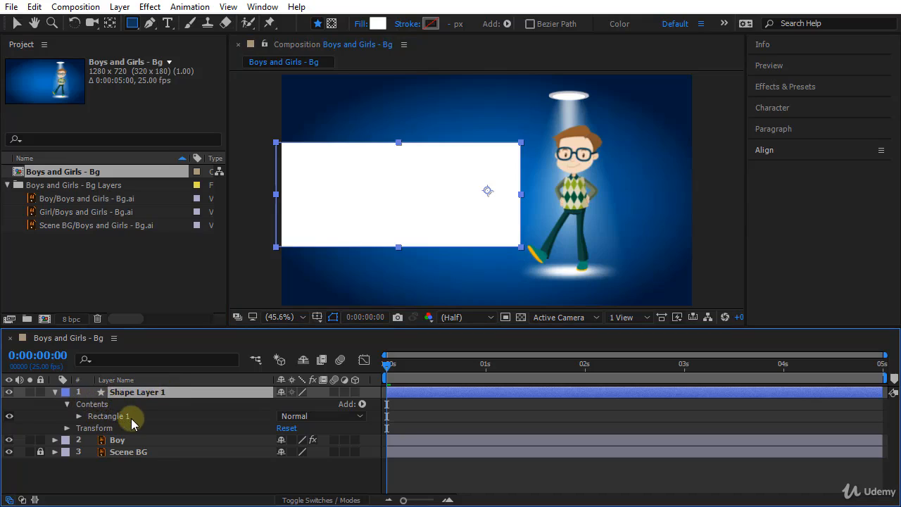
pyautogui.click(67, 429)
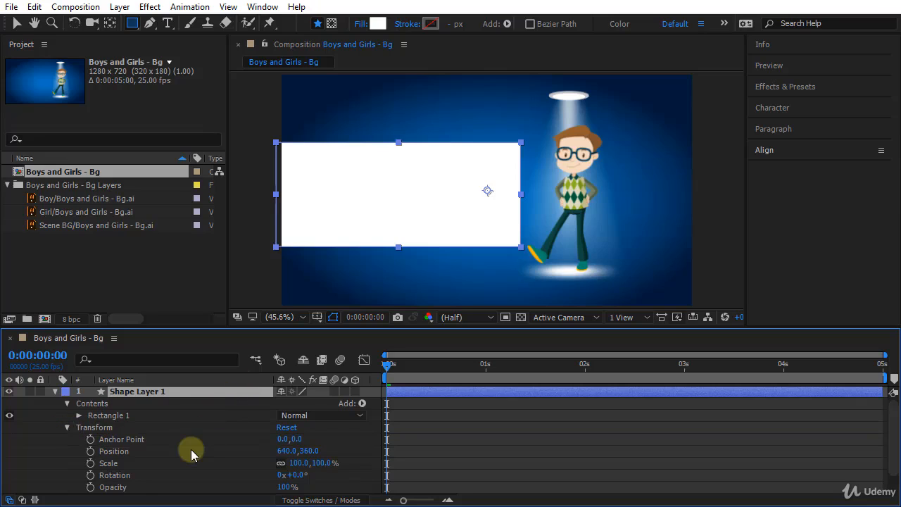
pyautogui.scroll(-2, 191, 449)
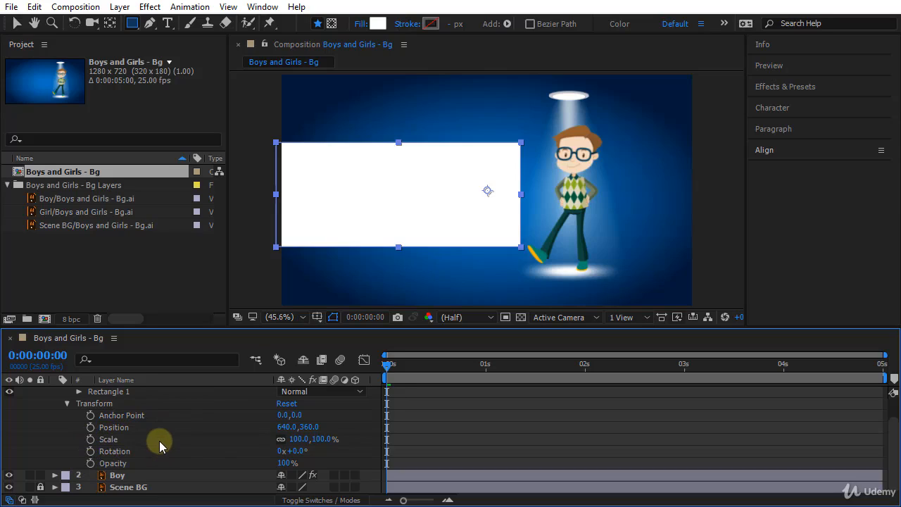
# Try scaling the shape layer proportionally to 102% around its original anchor point.
pyautogui.click(110, 439)
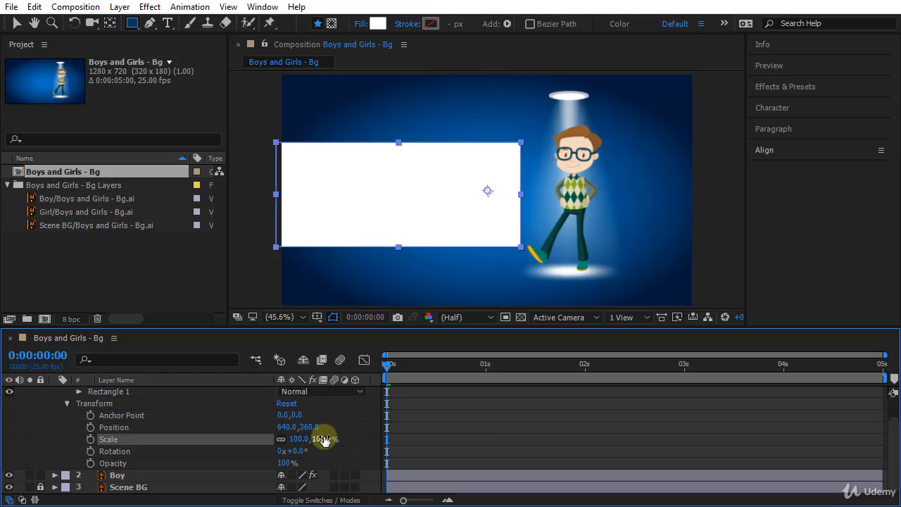
pyautogui.moveTo(324, 440)
pyautogui.mouseDown()
pyautogui.moveTo(298, 438)
pyautogui.moveTo(364, 447)
pyautogui.moveTo(307, 441)
pyautogui.moveTo(331, 441)
pyautogui.mouseUp()
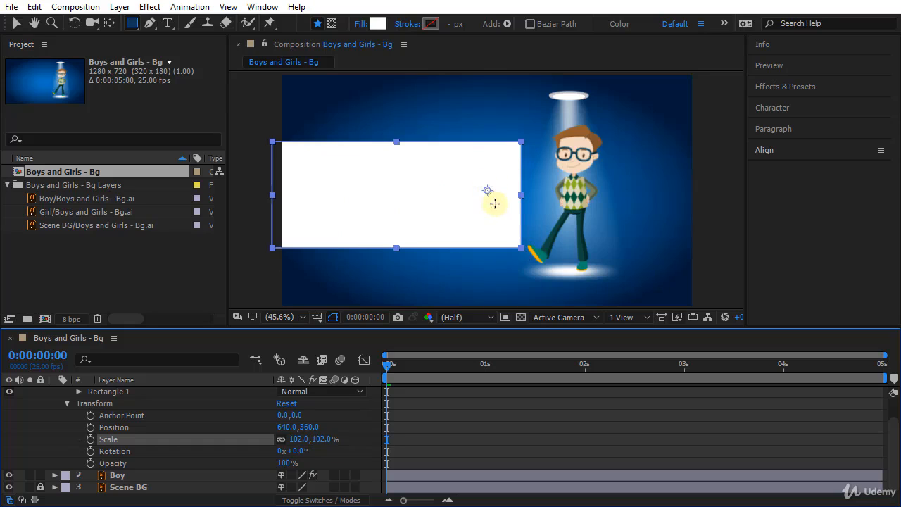
pyautogui.moveTo(320, 438); pyautogui.dragTo(344, 434)
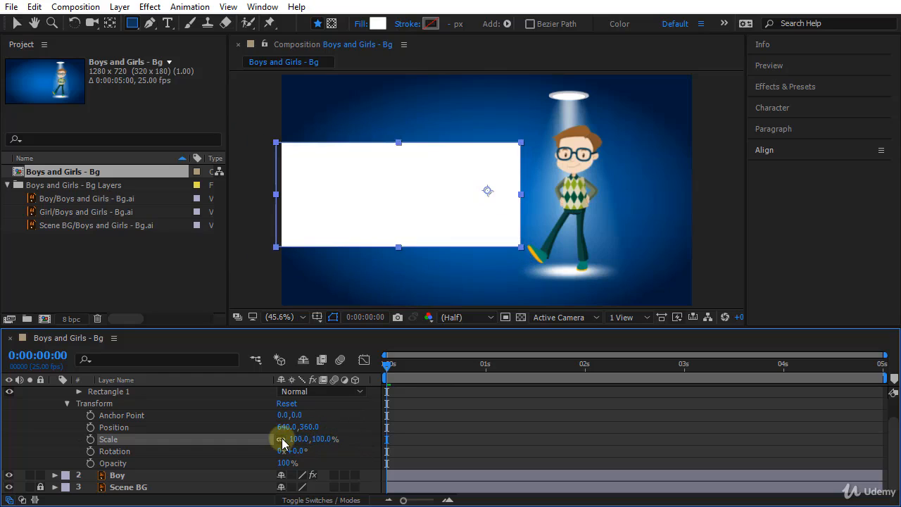
# Unlink the shape layer's scale proportions and test scaling its width alone, ending at 100%.
pyautogui.click(280, 439)
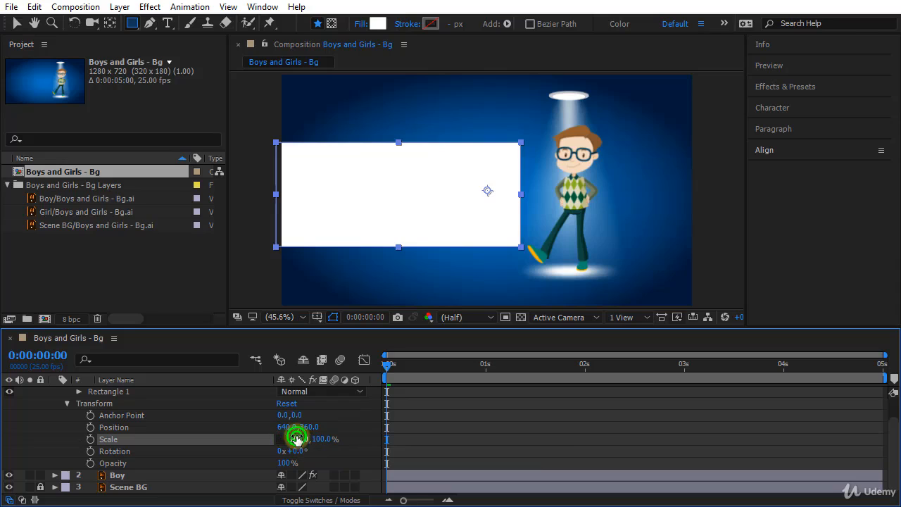
pyautogui.moveTo(295, 438); pyautogui.dragTo(372, 437)
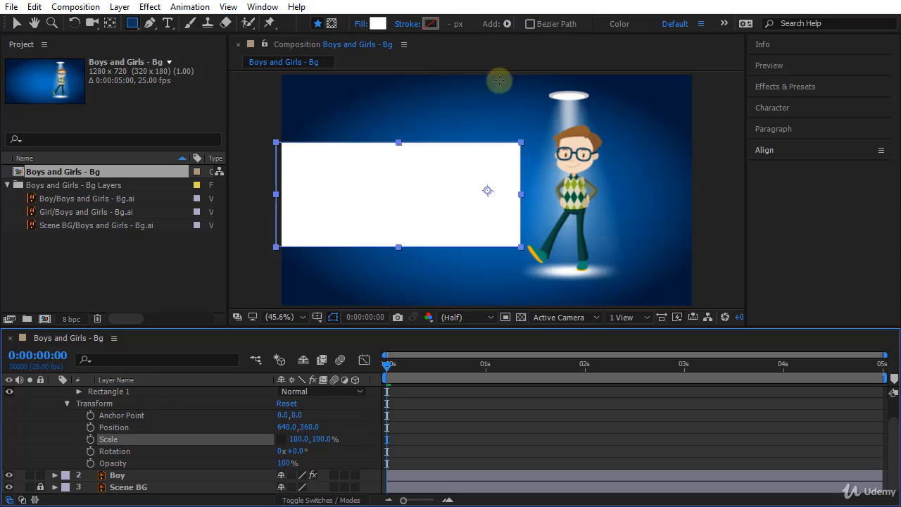
# Move the shape layer's anchor point to the middle of the rectangle's right edge, at about 104.1, 23.3.
pyautogui.click(110, 25)
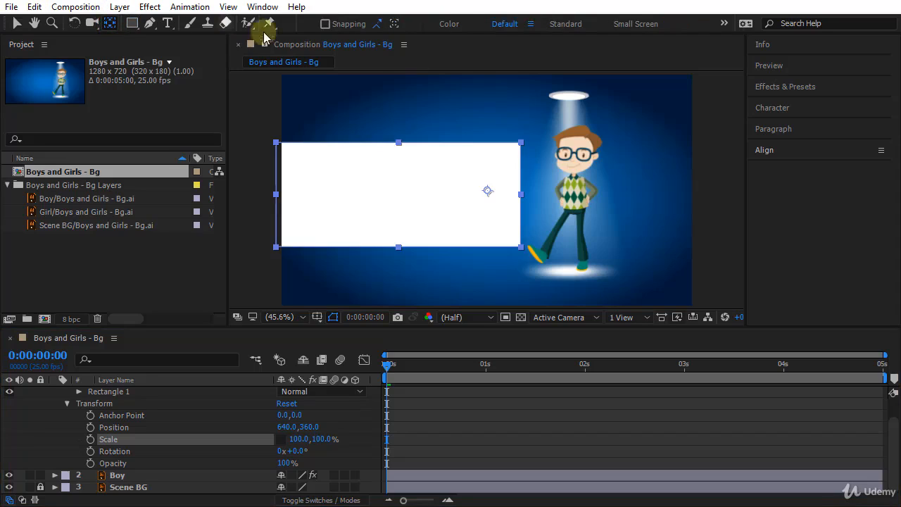
pyautogui.moveTo(488, 190); pyautogui.dragTo(376, 210)
pyautogui.moveTo(462, 200); pyautogui.dragTo(481, 186)
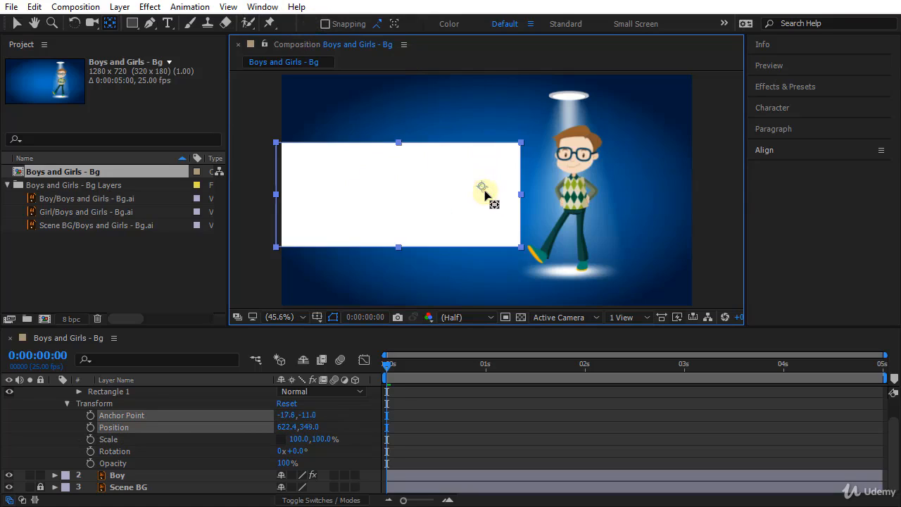
pyautogui.moveTo(484, 195); pyautogui.dragTo(518, 200)
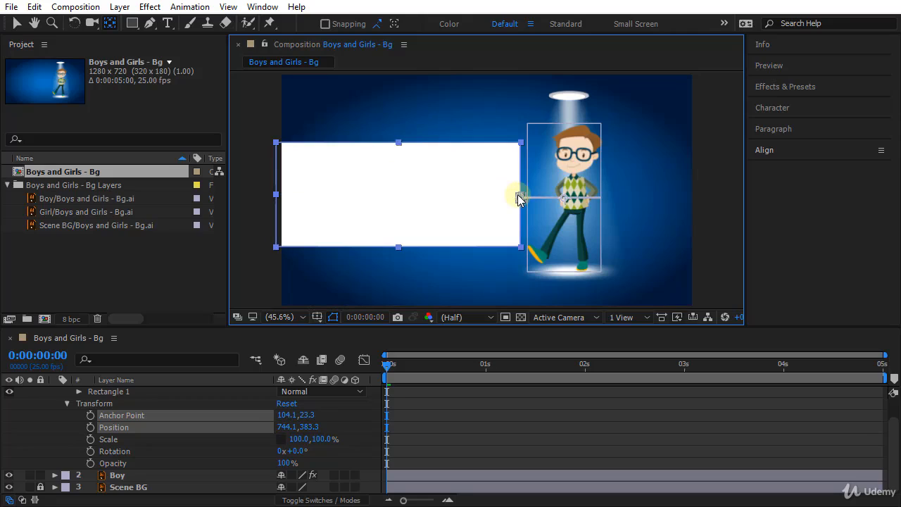
# Test horizontal scaling of the rectangle around its new anchor point, and set the horizontal scale back to 100%.
pyautogui.moveTo(296, 440)
pyautogui.mouseDown()
pyautogui.moveTo(215, 435)
pyautogui.moveTo(307, 443)
pyautogui.mouseUp()
pyautogui.click(297, 439)
pyautogui.write('100')
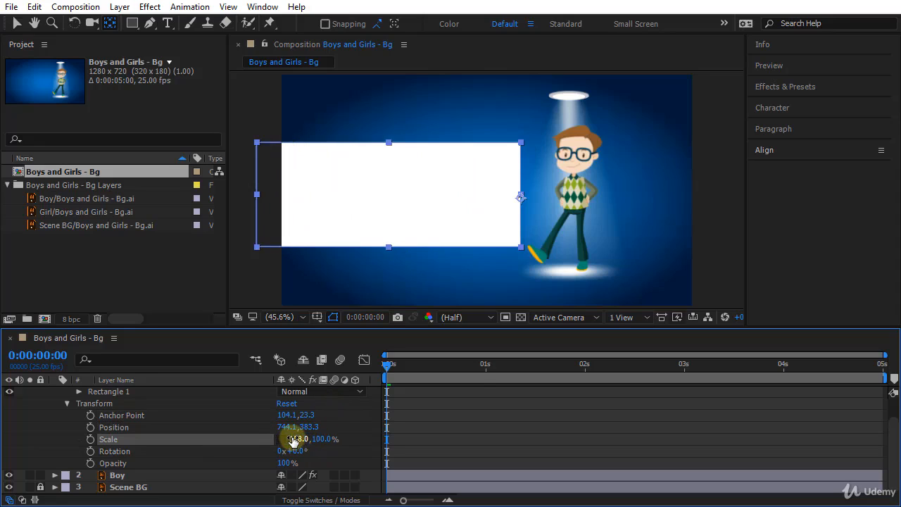
pyautogui.press('Return')
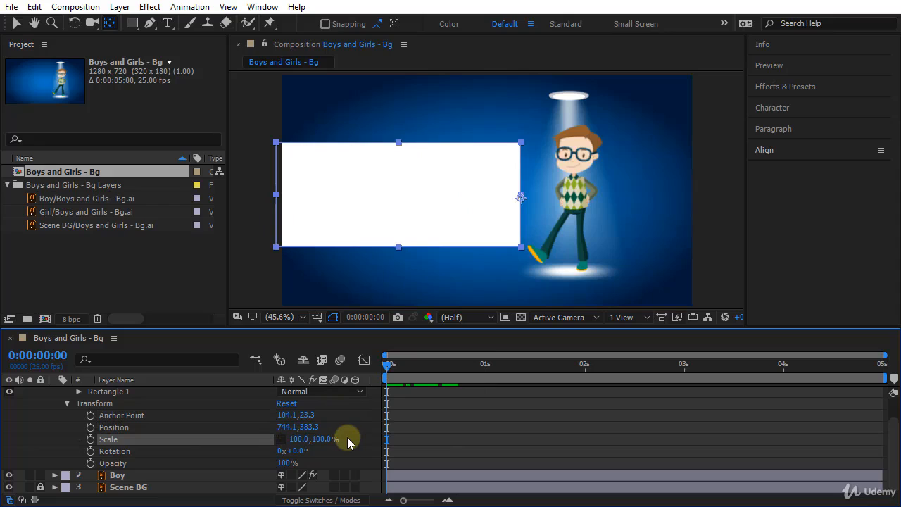
# Keyframe the rectangle's scale from 100% wide at 0:00:00:00 to 3% wide at 0:00:00:12, keeping the height at 100%.
pyautogui.click(91, 440)
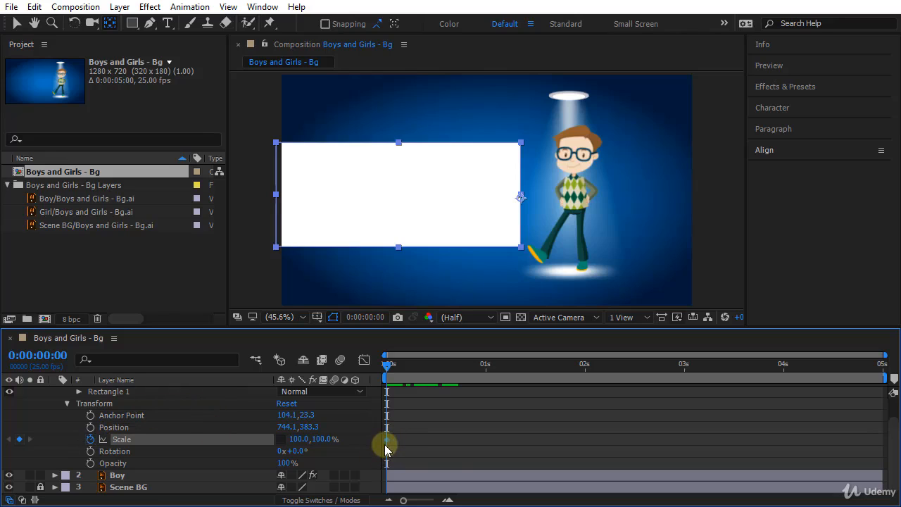
pyautogui.moveTo(386, 446)
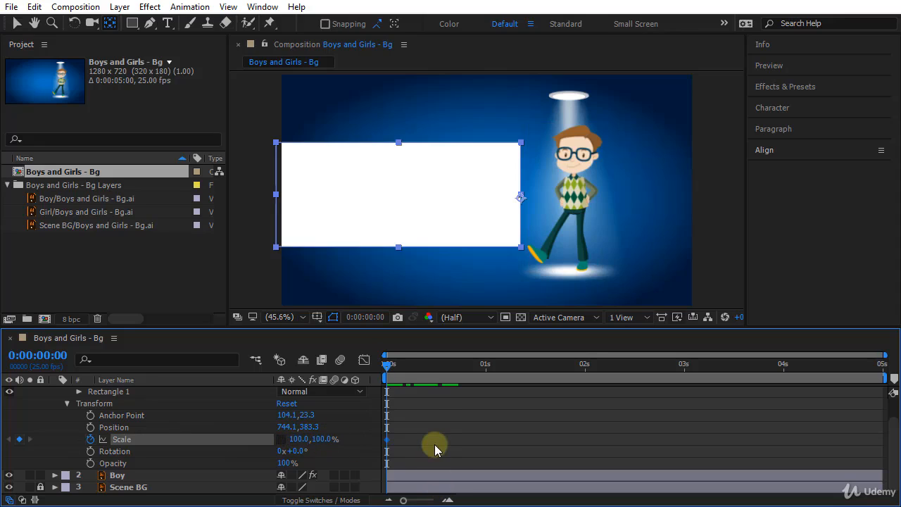
pyautogui.moveTo(389, 373); pyautogui.dragTo(428, 377)
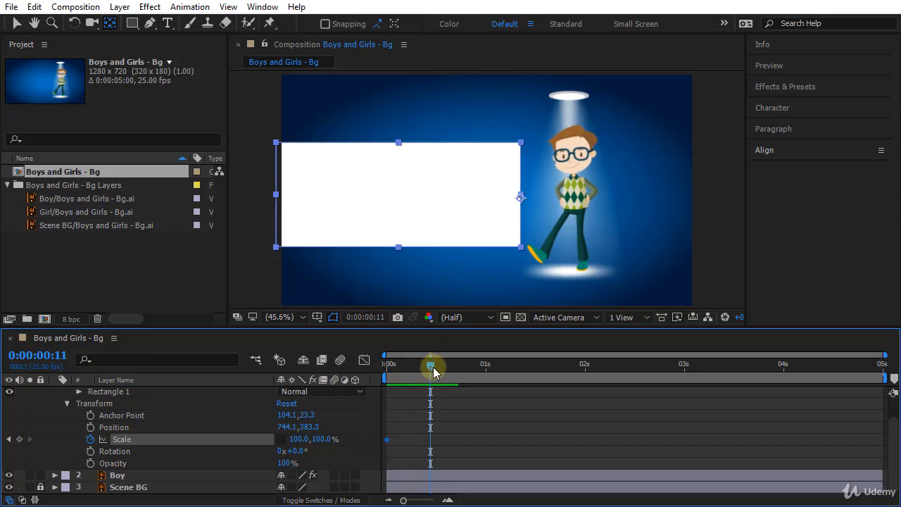
pyautogui.moveTo(428, 364); pyautogui.dragTo(434, 365)
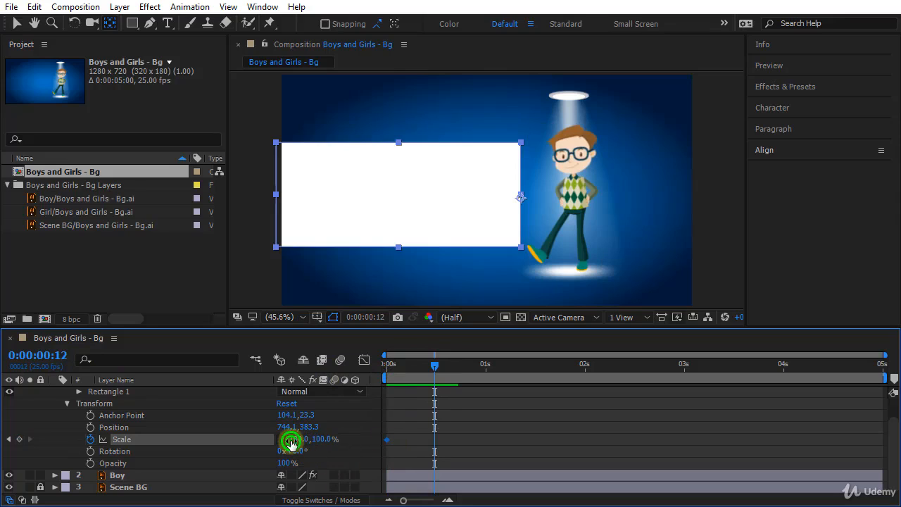
pyautogui.moveTo(292, 442)
pyautogui.mouseDown()
pyautogui.moveTo(312, 438)
pyautogui.moveTo(311, 454)
pyautogui.moveTo(272, 442)
pyautogui.moveTo(223, 447)
pyautogui.moveTo(279, 450)
pyautogui.mouseUp()
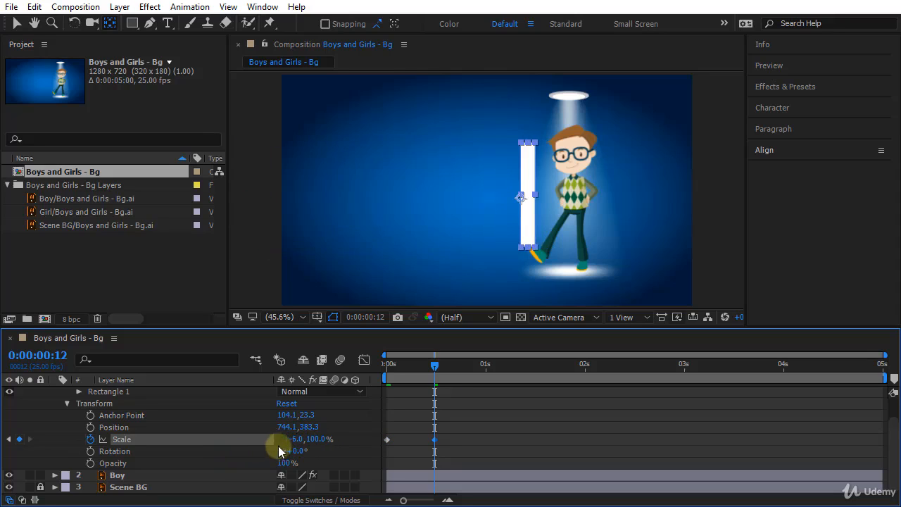
pyautogui.click(294, 439)
pyautogui.write('3')
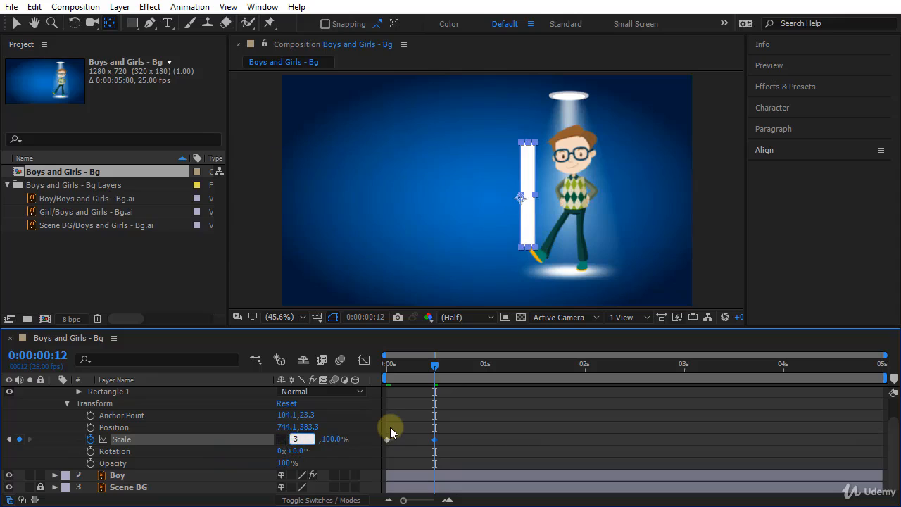
pyautogui.press('Return')
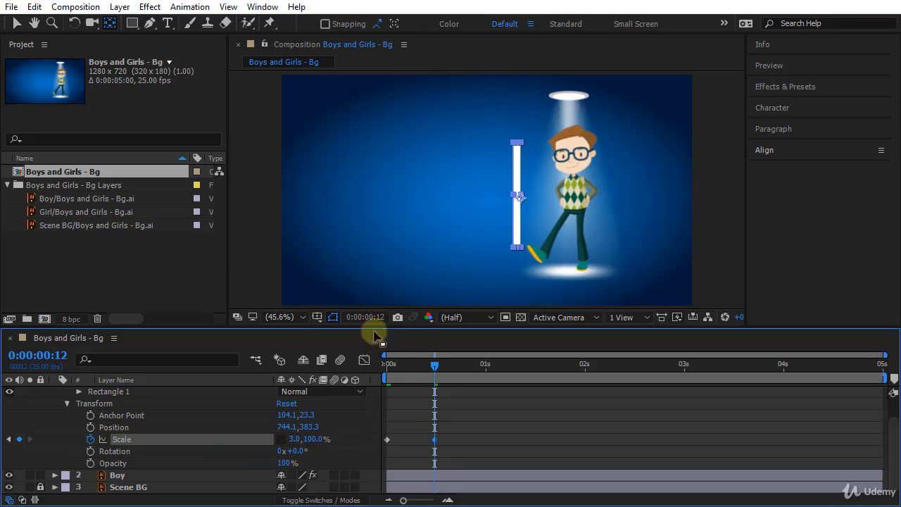
# Preview the rectangle's scale animation from the start of the composition.
pyautogui.moveTo(430, 366); pyautogui.dragTo(364, 373)
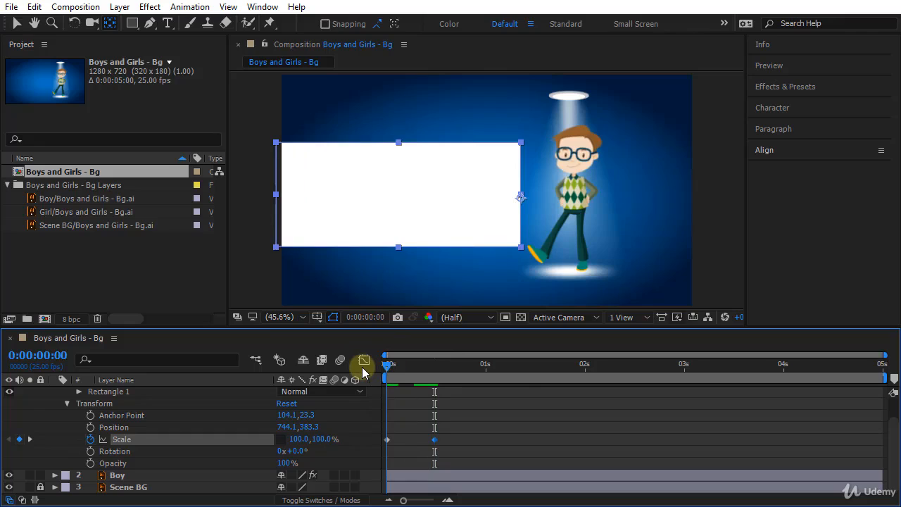
pyautogui.moveTo(387, 368)
pyautogui.mouseDown()
pyautogui.moveTo(438, 387)
pyautogui.moveTo(387, 384)
pyautogui.mouseUp()
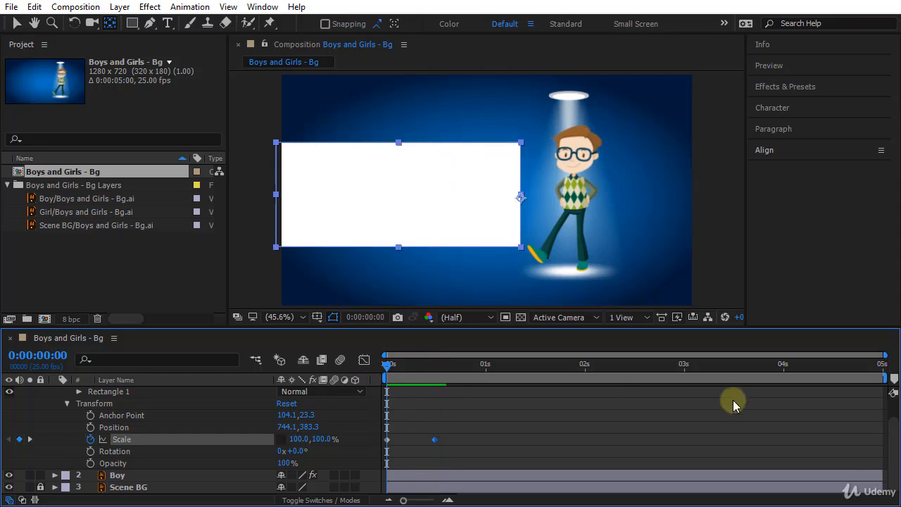
pyautogui.press('space')
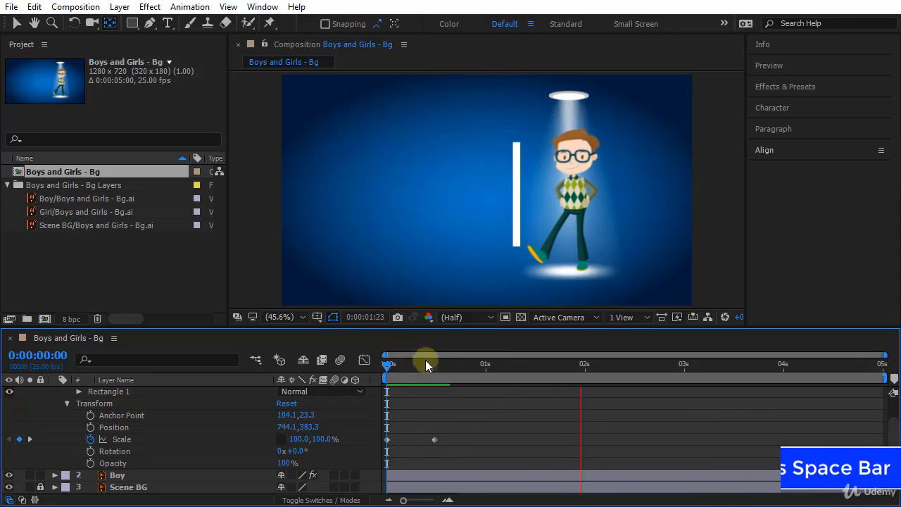
pyautogui.click(387, 365)
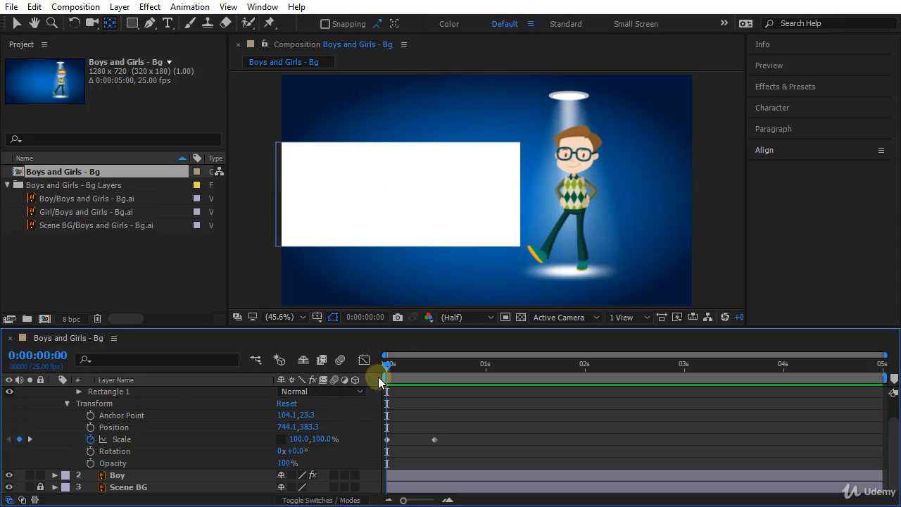
# Add a Position keyframe to the rectangle's layer at 0:00:00:12.
pyautogui.moveTo(386, 378); pyautogui.dragTo(431, 400)
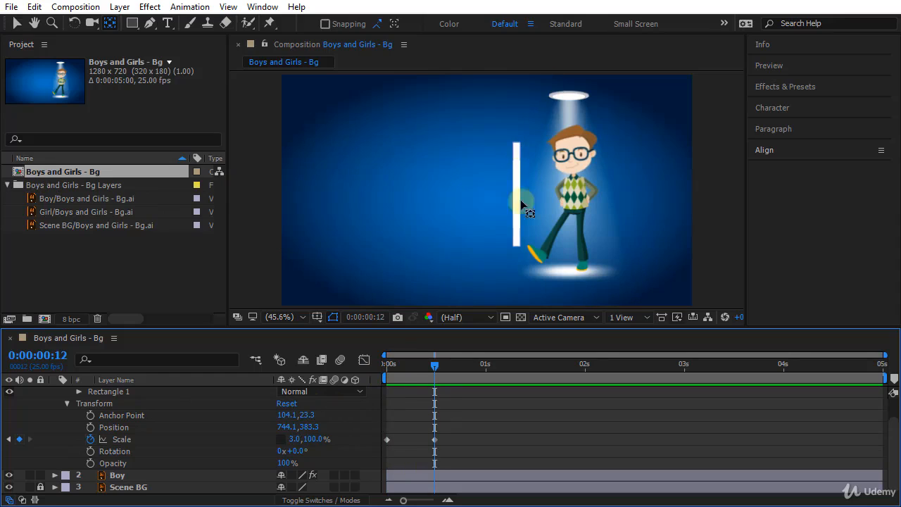
pyautogui.click(90, 428)
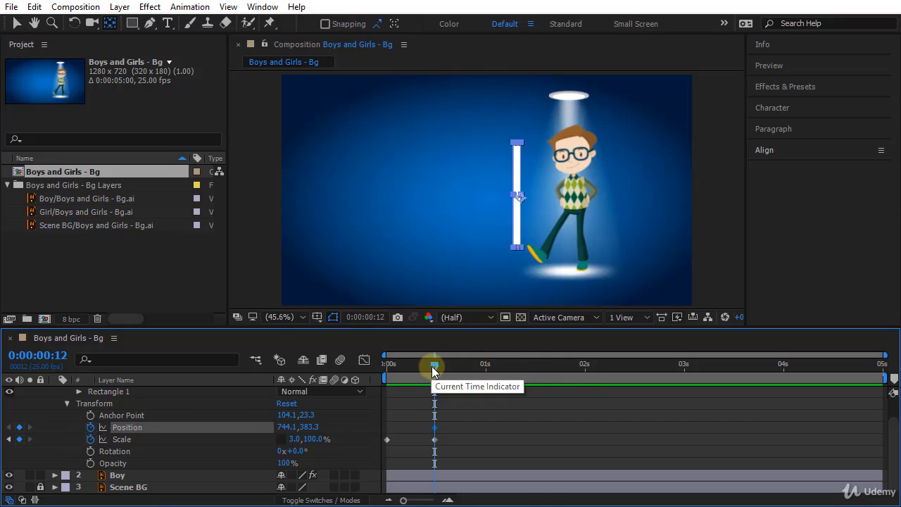
# Keyframe the rectangle's position at 0:00:00:00 just outside the frame's left edge, at about -22, 383.3.
pyautogui.moveTo(435, 367); pyautogui.dragTo(356, 373)
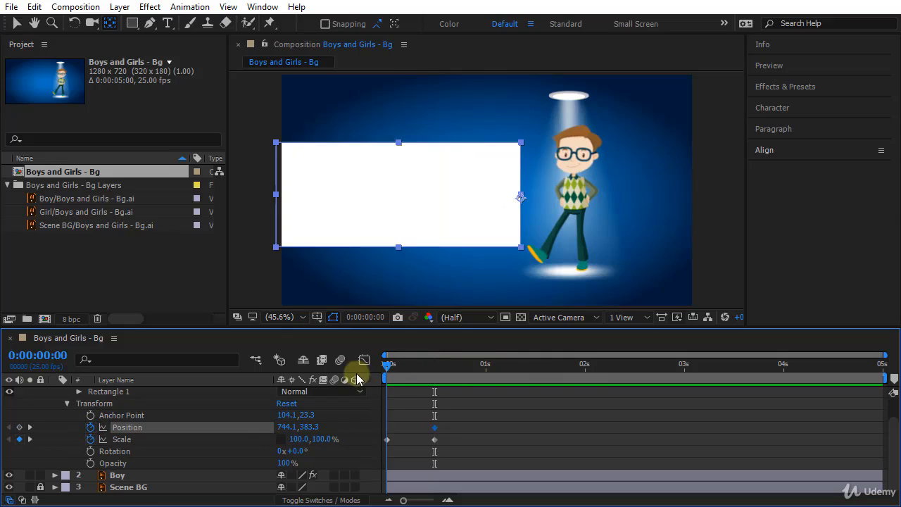
pyautogui.click(17, 23)
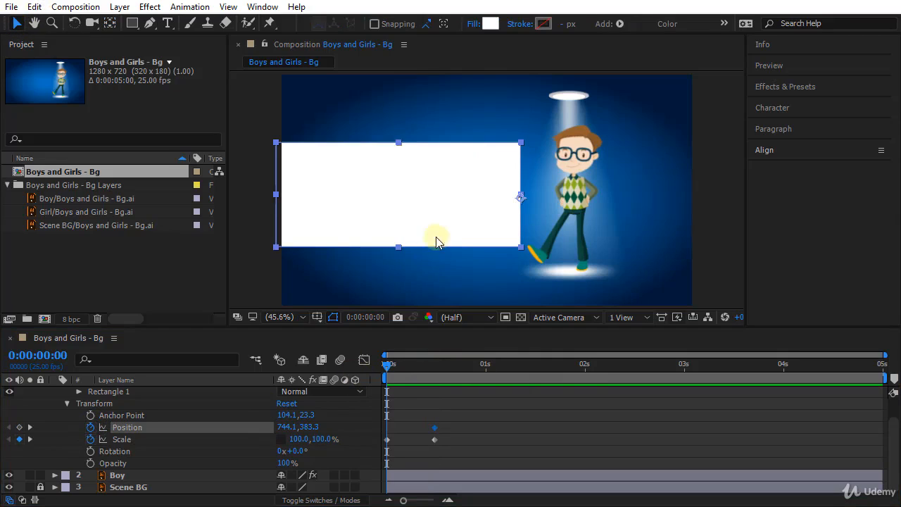
pyautogui.click(437, 216)
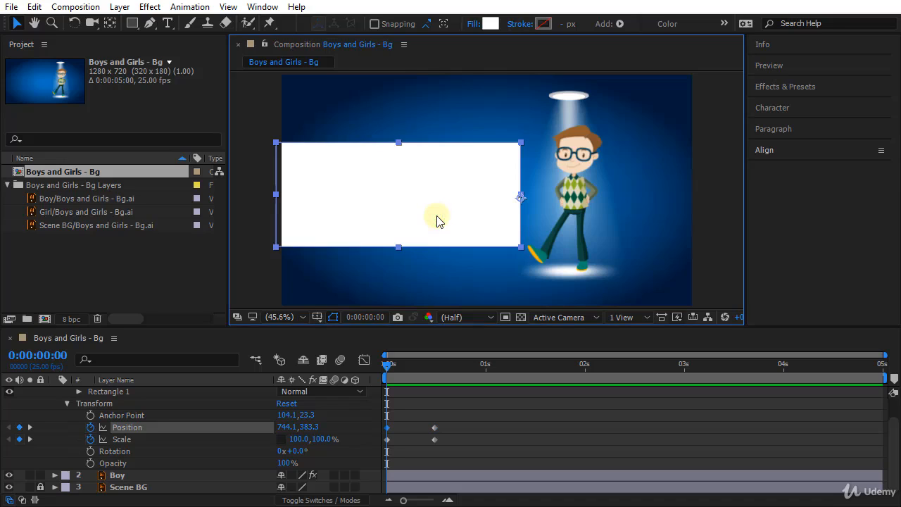
pyautogui.moveTo(433, 218); pyautogui.dragTo(344, 201)
pyautogui.moveTo(381, 138); pyautogui.dragTo(195, 227)
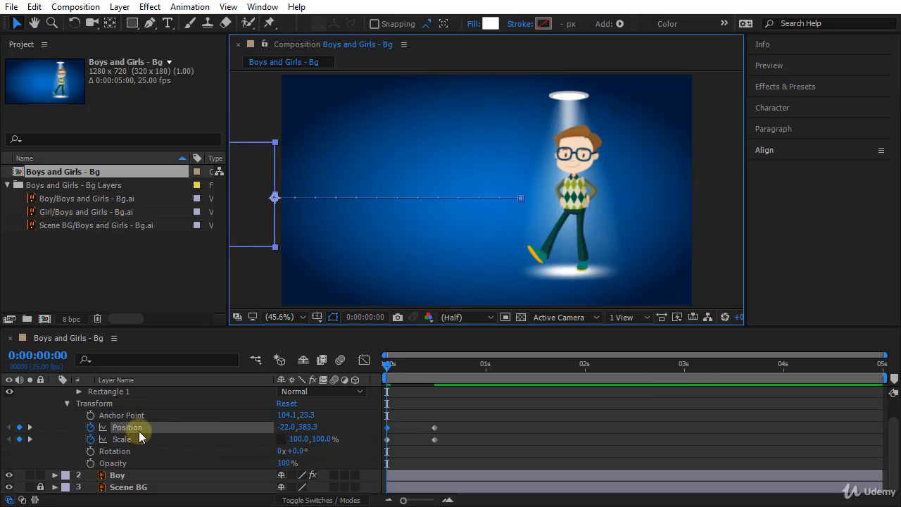
# Preview the combined position and scale animation of the rectangle from the start of the composition.
pyautogui.press('space')
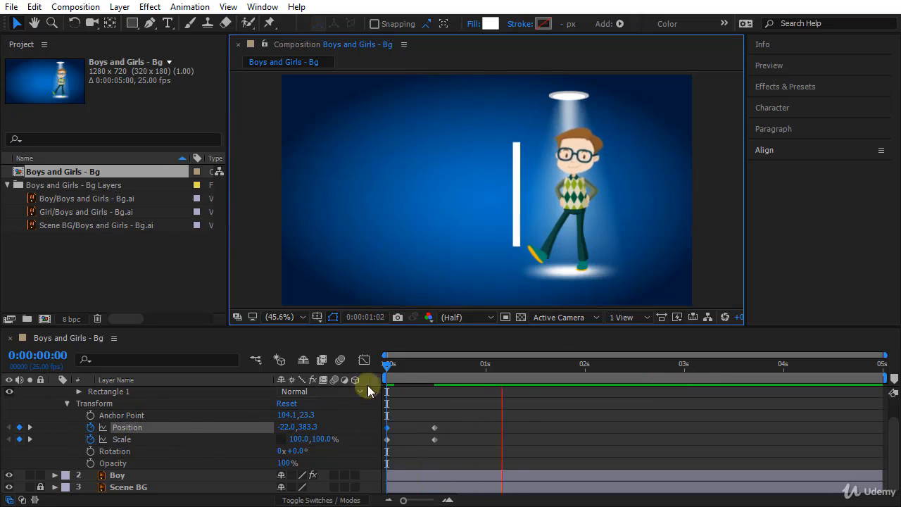
pyautogui.moveTo(387, 367); pyautogui.dragTo(368, 382)
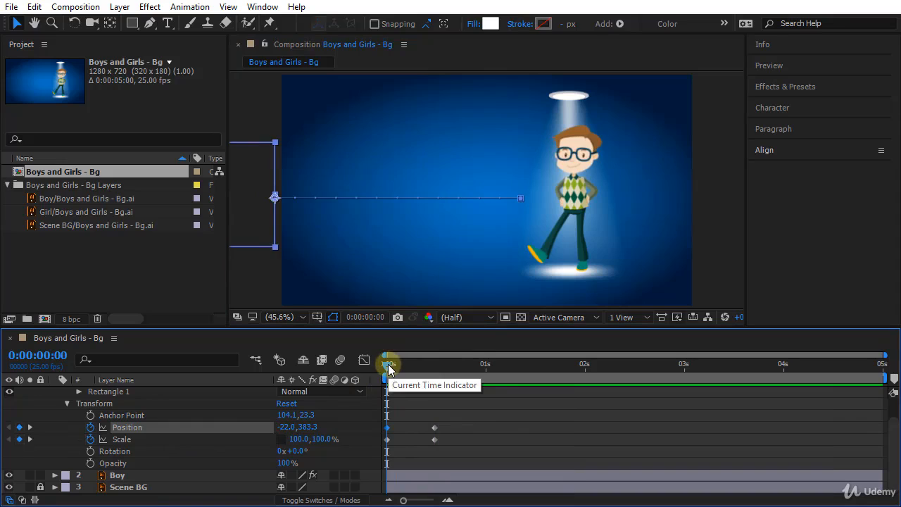
pyautogui.press('space')
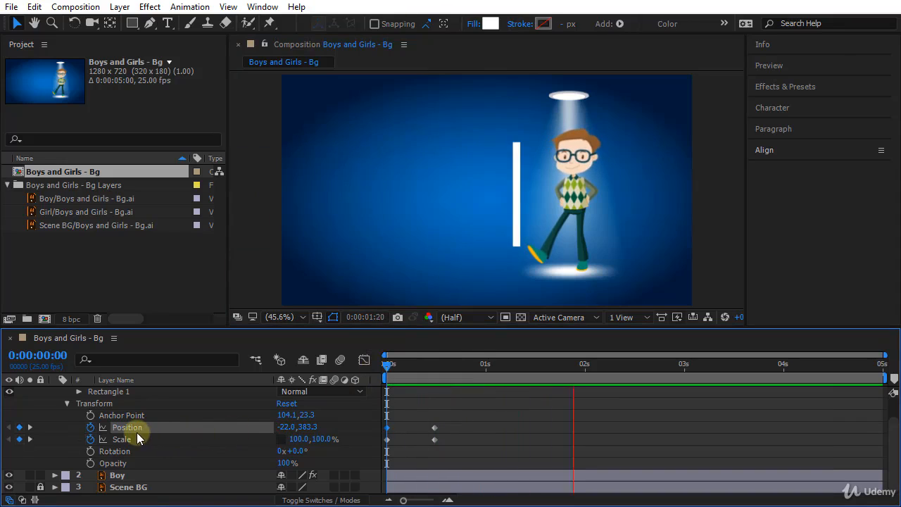
pyautogui.click(387, 364)
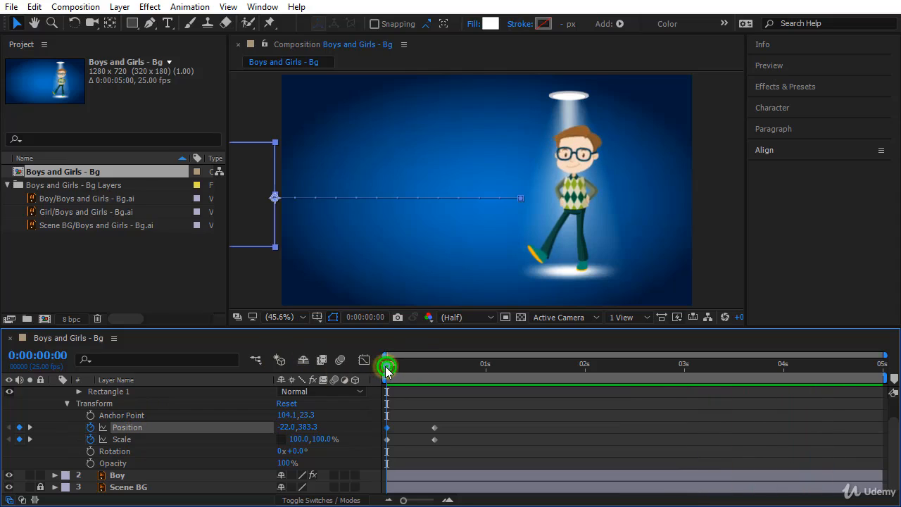
# Shift both of the rectangle's Scale keyframes so that the first aligns with the second Position keyframe at 0:00:00:12.
pyautogui.click(136, 441)
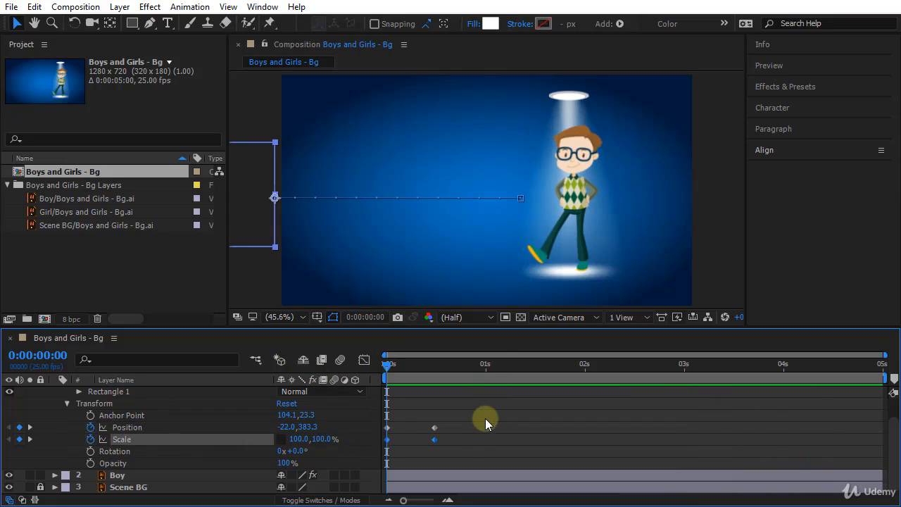
pyautogui.click(459, 447)
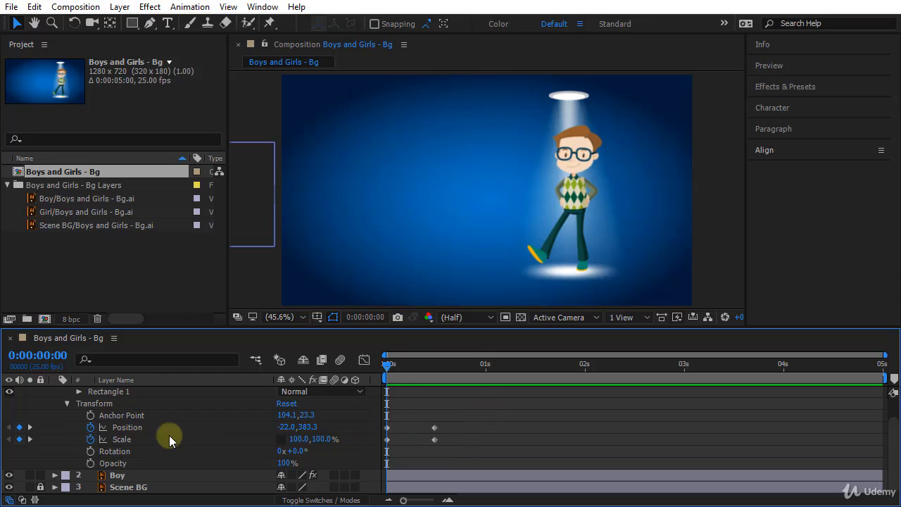
pyautogui.click(146, 437)
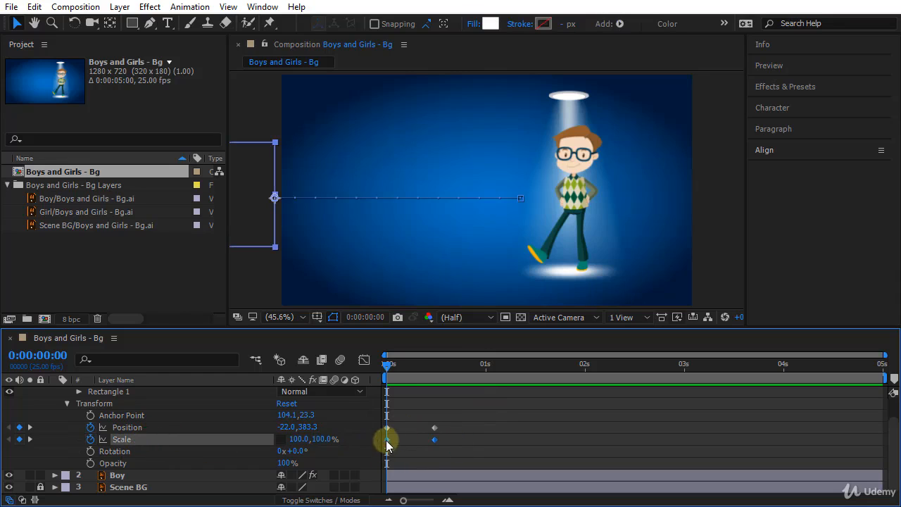
pyautogui.moveTo(448, 451); pyautogui.dragTo(383, 435)
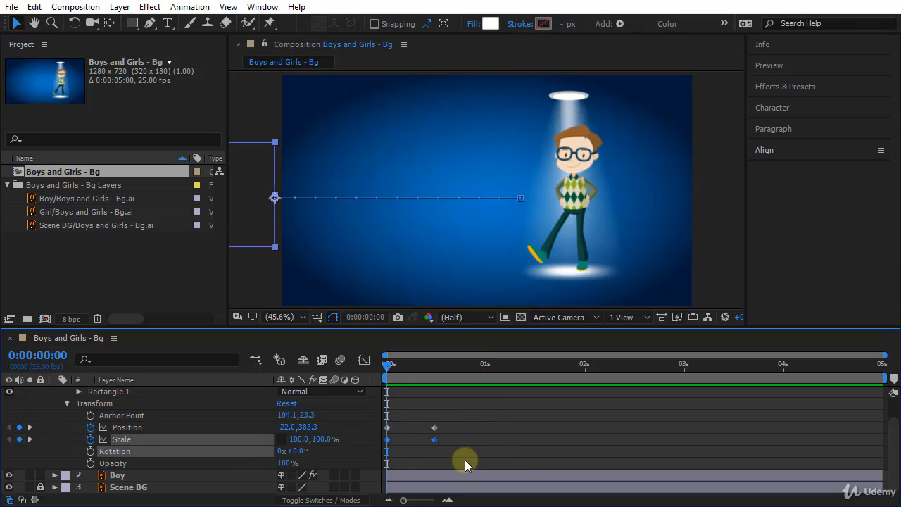
pyautogui.click(149, 429)
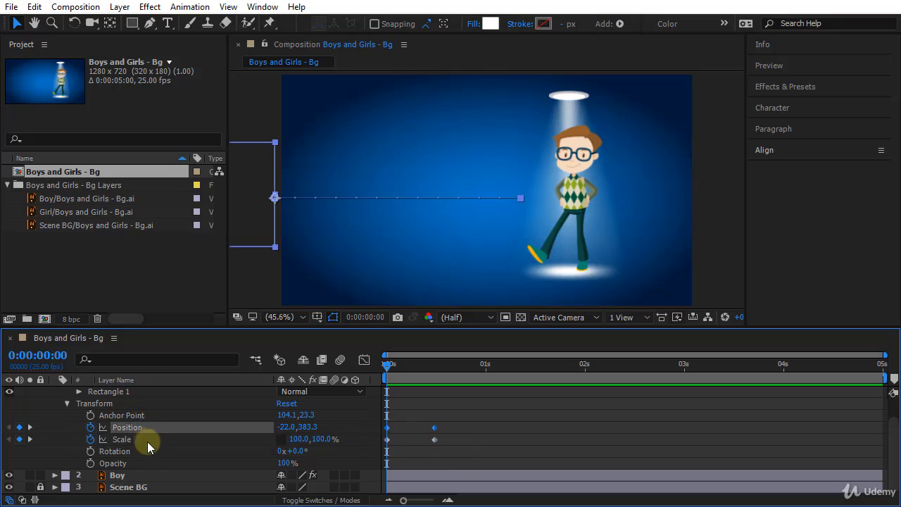
pyautogui.click(147, 440)
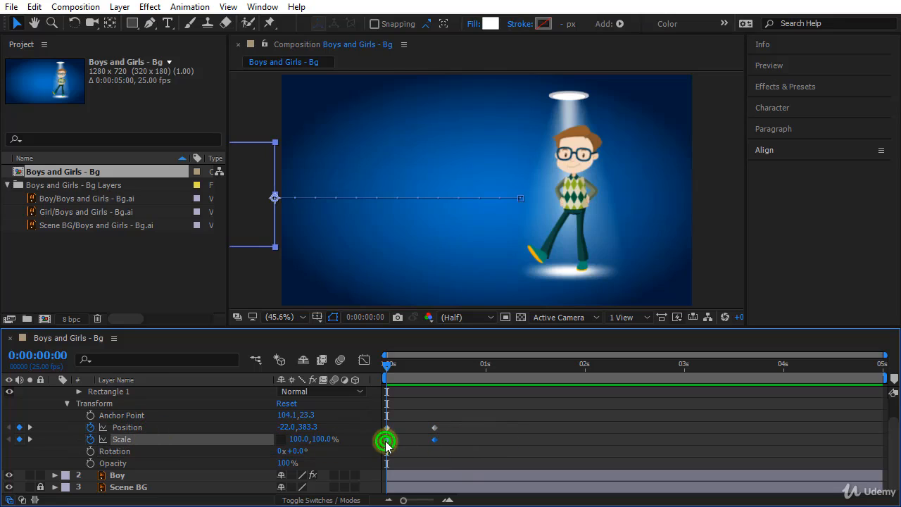
pyautogui.moveTo(387, 442); pyautogui.dragTo(435, 457)
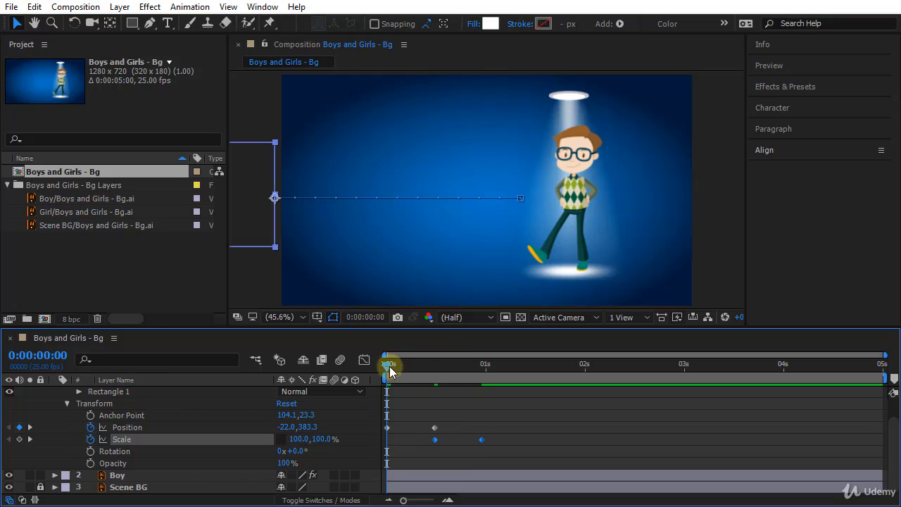
# Preview the retimed rectangle animation from the start of the composition.
pyautogui.moveTo(391, 367); pyautogui.dragTo(413, 403)
pyautogui.press('space')
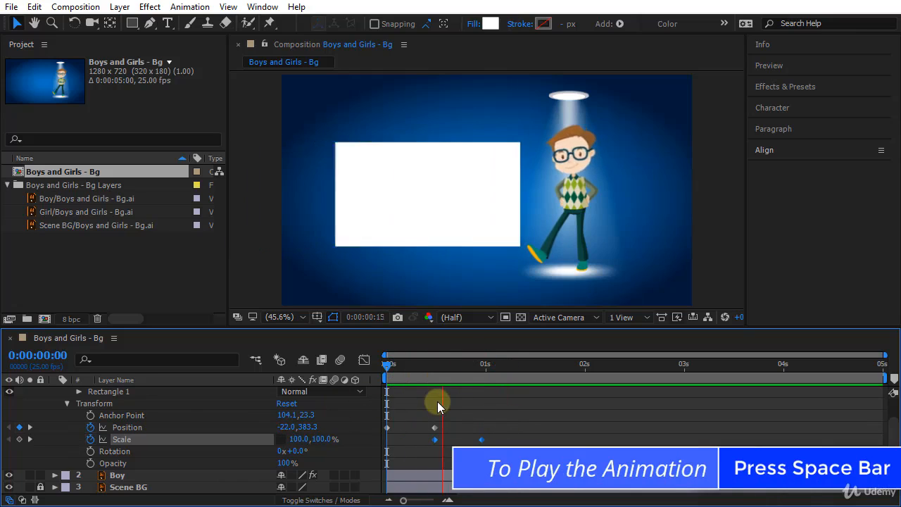
pyautogui.press('space')
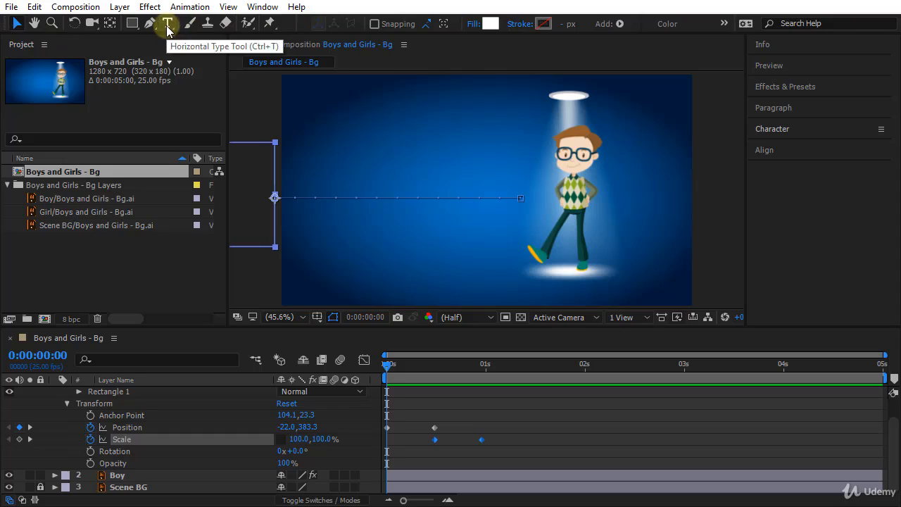
# Create a horizontal text layer reading "I am a" in the upper area to the left of the boy.
pyautogui.moveTo(167, 25); pyautogui.dragTo(262, 25)
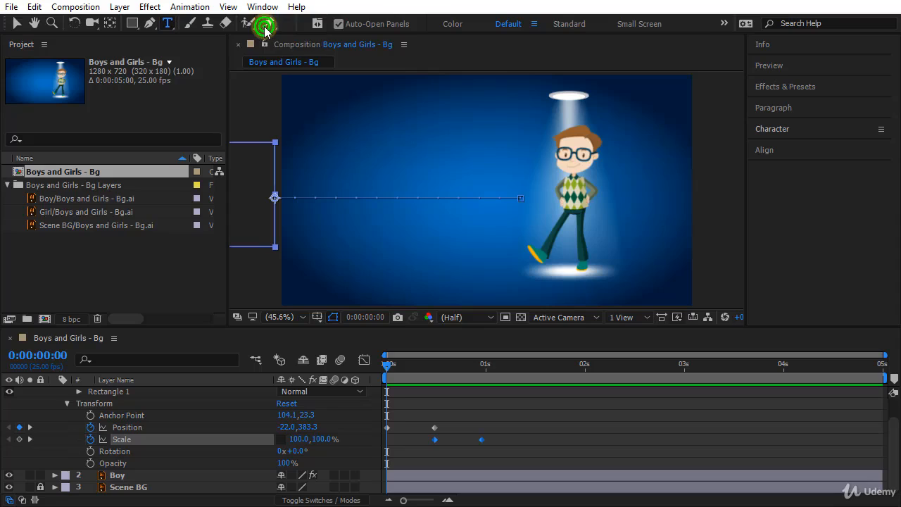
pyautogui.click(380, 160)
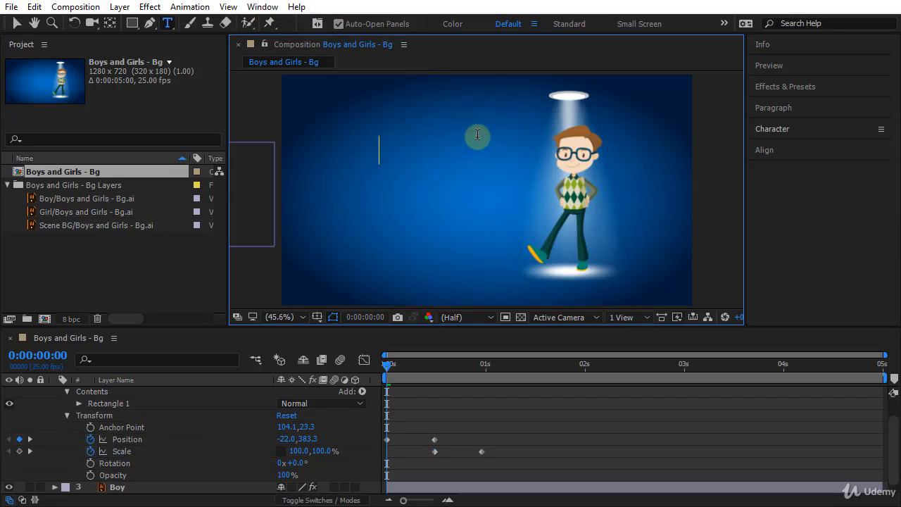
pyautogui.write('I am a')
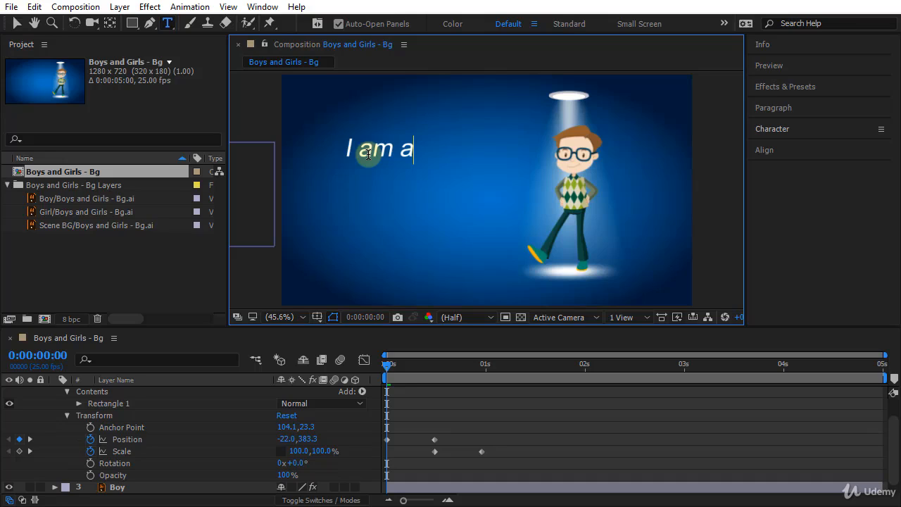
pyautogui.hotkey('ctrl', 'Return')
# Add a separate text layer reading "Motion Graphics" below the "I am a" line.
pyautogui.click(382, 191)
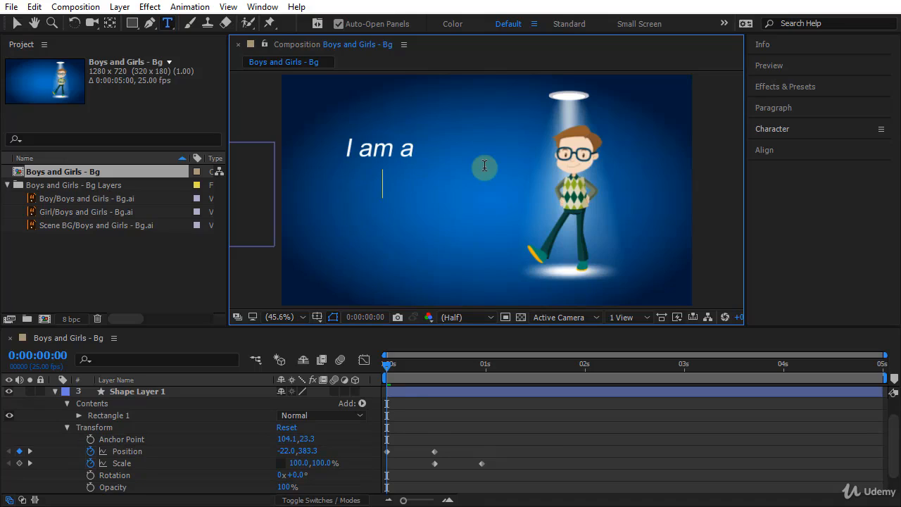
pyautogui.write('Motion Graphics')
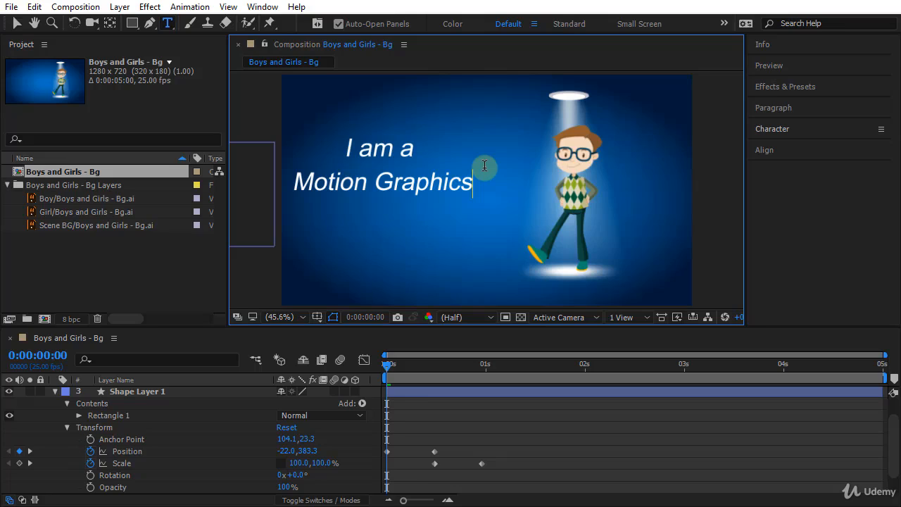
pyautogui.press('KP_Enter')
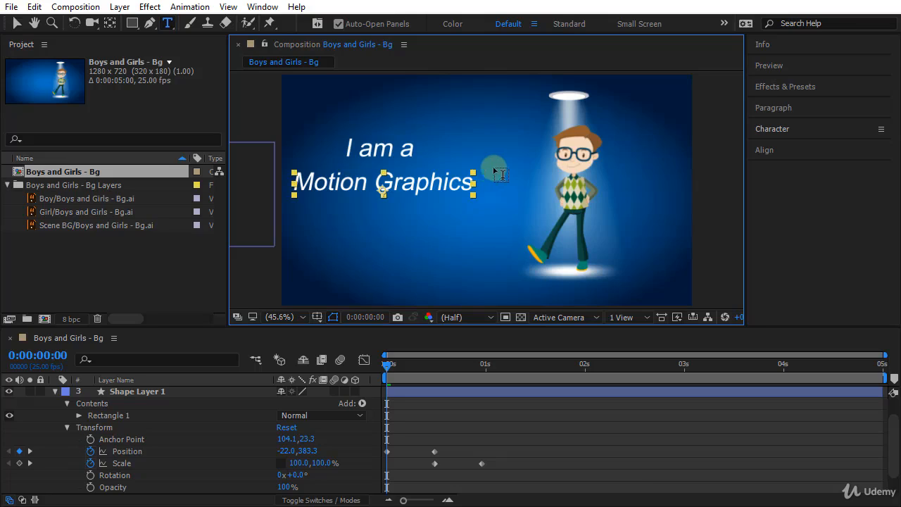
# Add a third text layer reading "Designer" beneath "Motion Graphics".
pyautogui.click(398, 214)
pyautogui.write('De')
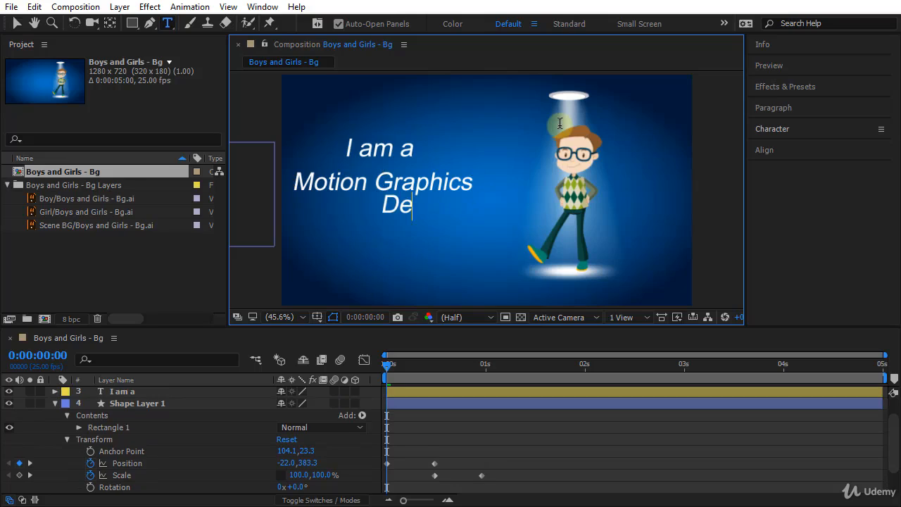
pyautogui.write('signer')
pyautogui.press('KP_Enter')
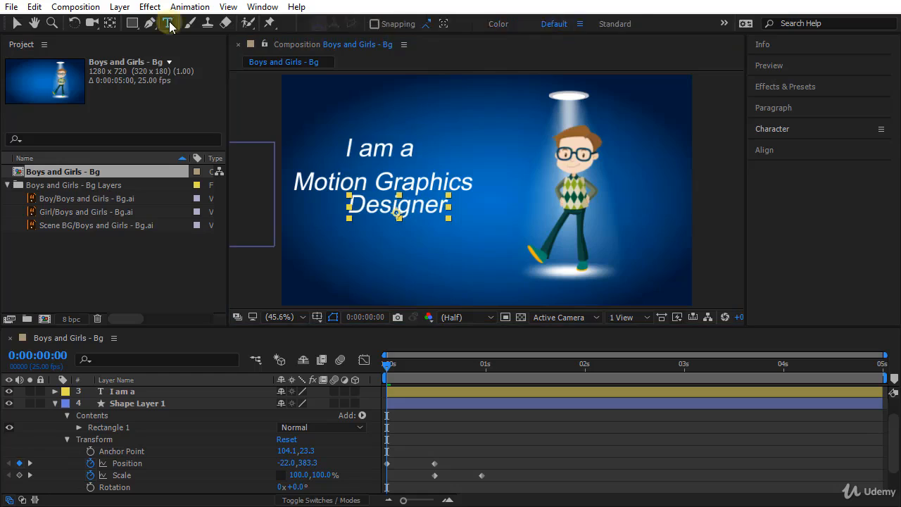
# Select the "I am a" text layer and show its character settings.
pyautogui.click(168, 24)
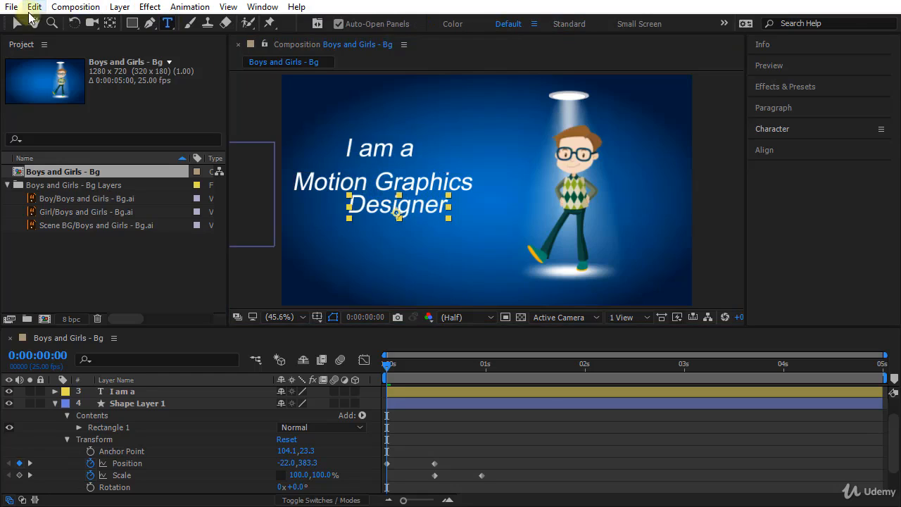
pyautogui.click(17, 24)
pyautogui.click(431, 210)
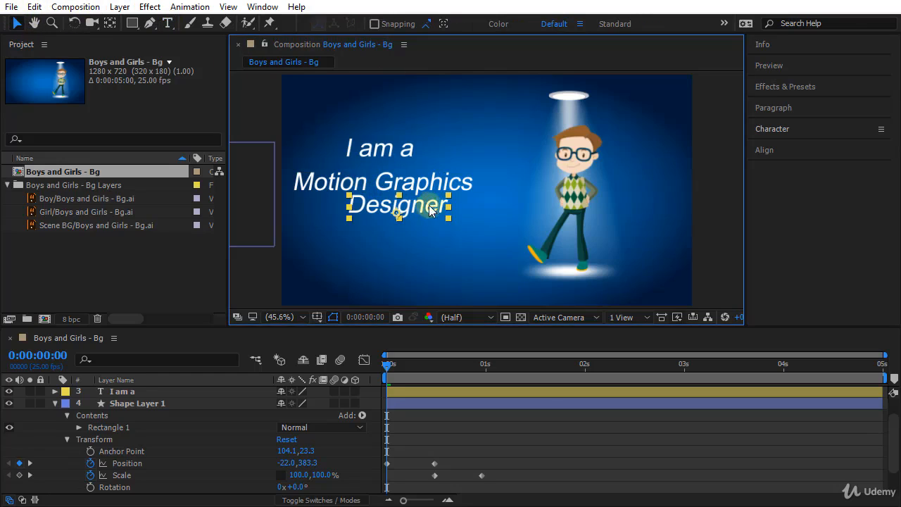
pyautogui.click(413, 153)
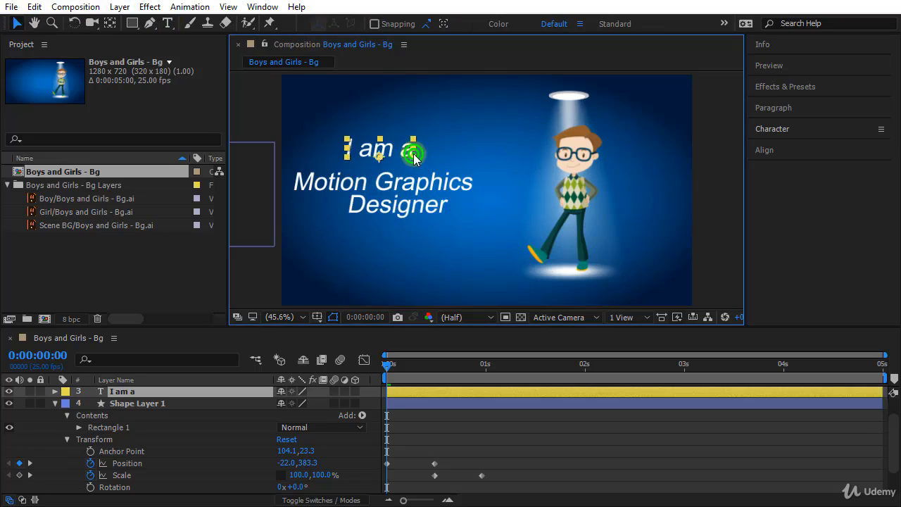
pyautogui.click(760, 129)
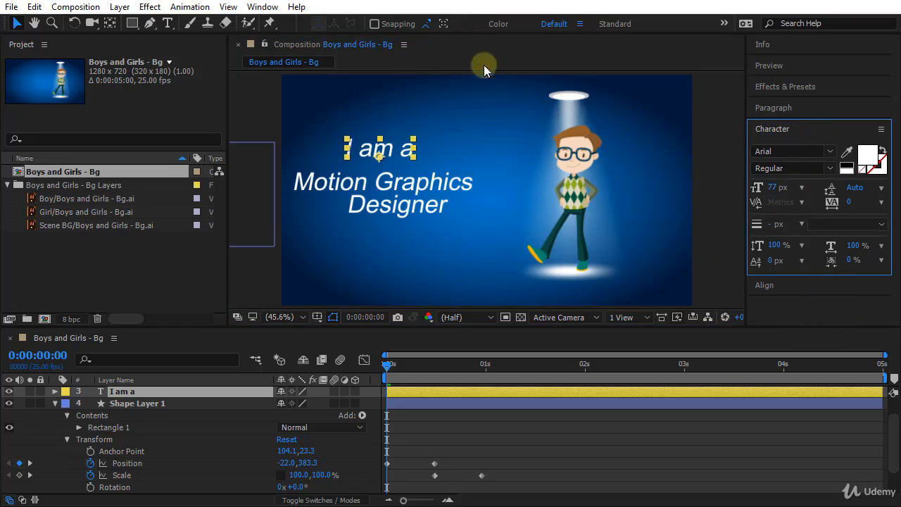
# Examine the available font families and font styles for the "I am a" text.
pyautogui.click(262, 7)
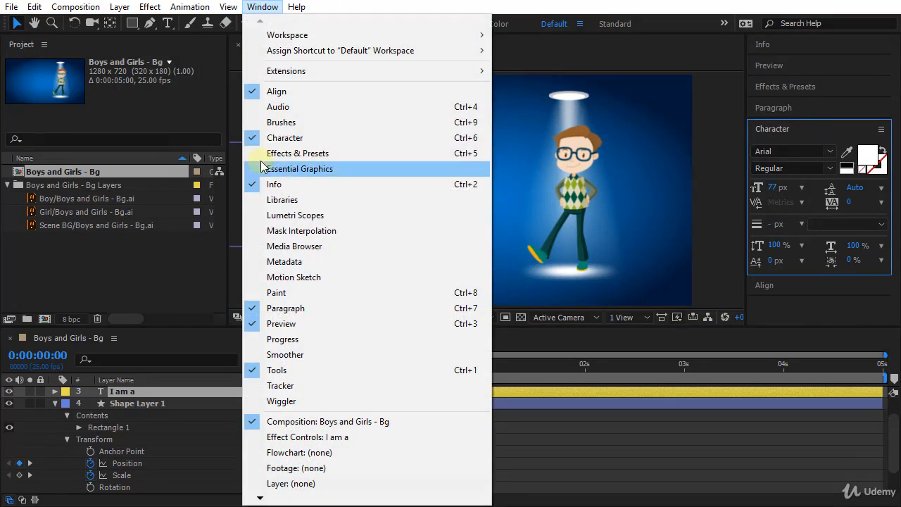
pyautogui.click(828, 121)
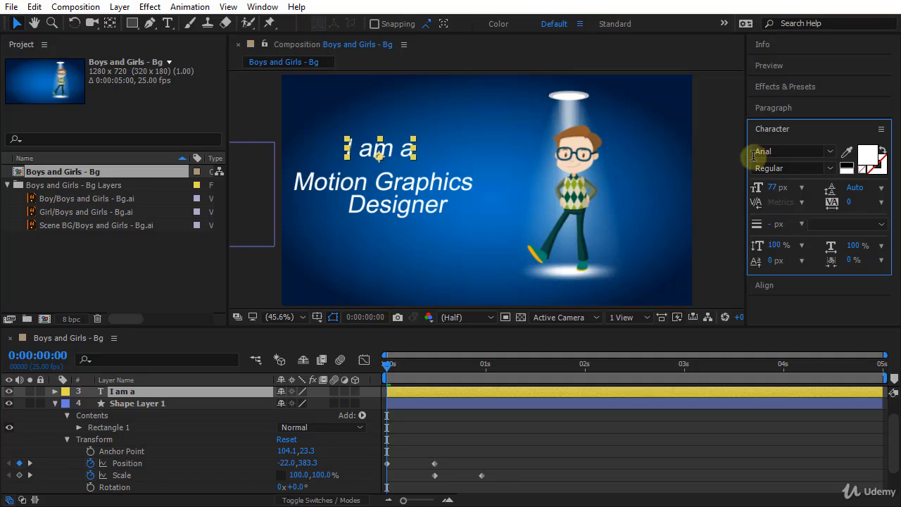
pyautogui.click(831, 152)
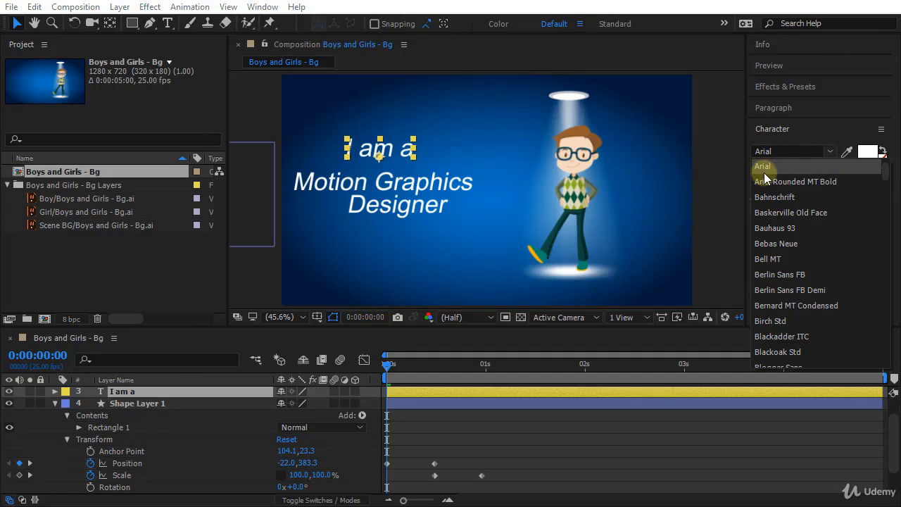
pyautogui.click(810, 127)
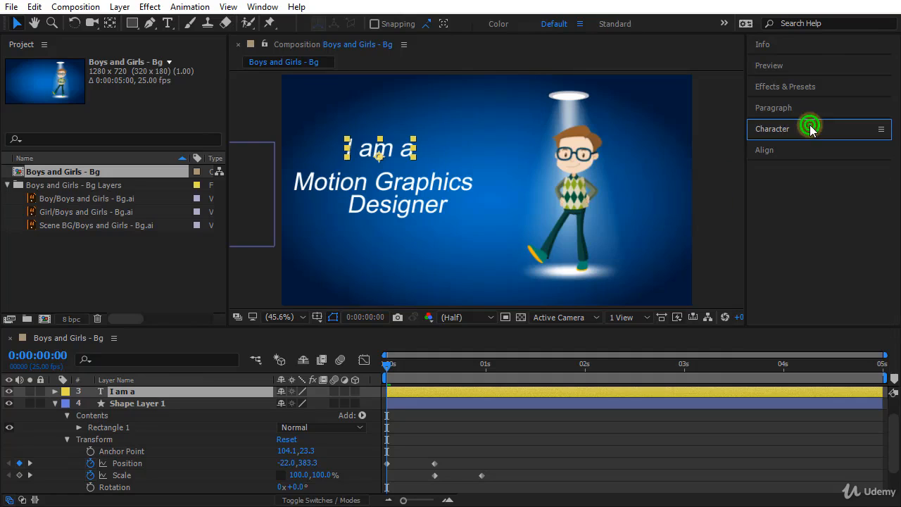
pyautogui.click(806, 133)
pyautogui.click(830, 168)
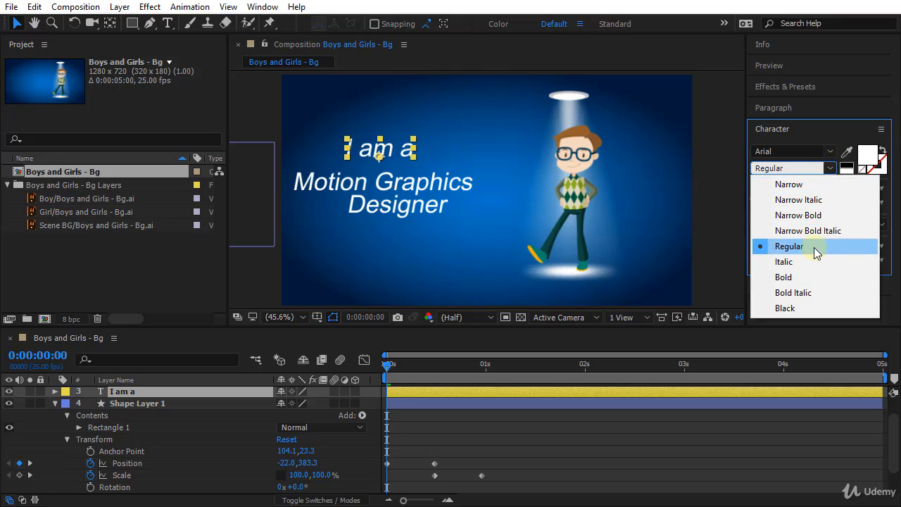
# Reduce the font size of the "I am a" text to 68 px.
pyautogui.click(795, 151)
pyautogui.moveTo(773, 188)
pyautogui.mouseDown()
pyautogui.moveTo(811, 197)
pyautogui.moveTo(768, 195)
pyautogui.mouseUp()
pyautogui.click(777, 192)
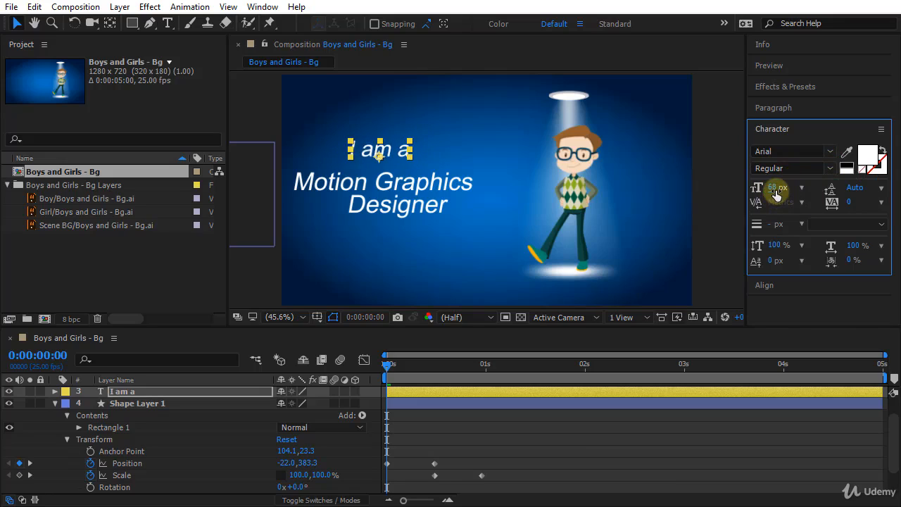
# Set the font size of the "I am a" text to 70 px and of the "Motion Graphics" text to 80 px.
pyautogui.write('70')
pyautogui.press('Return')
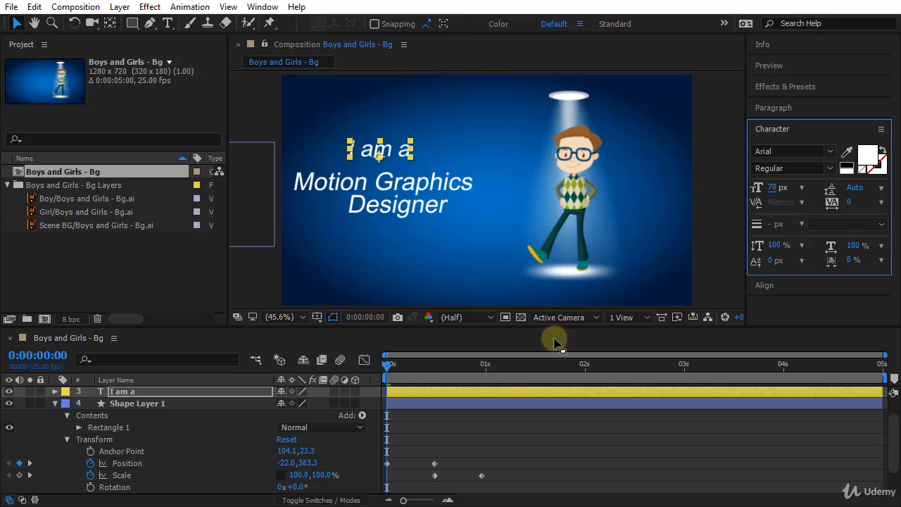
pyautogui.click(457, 184)
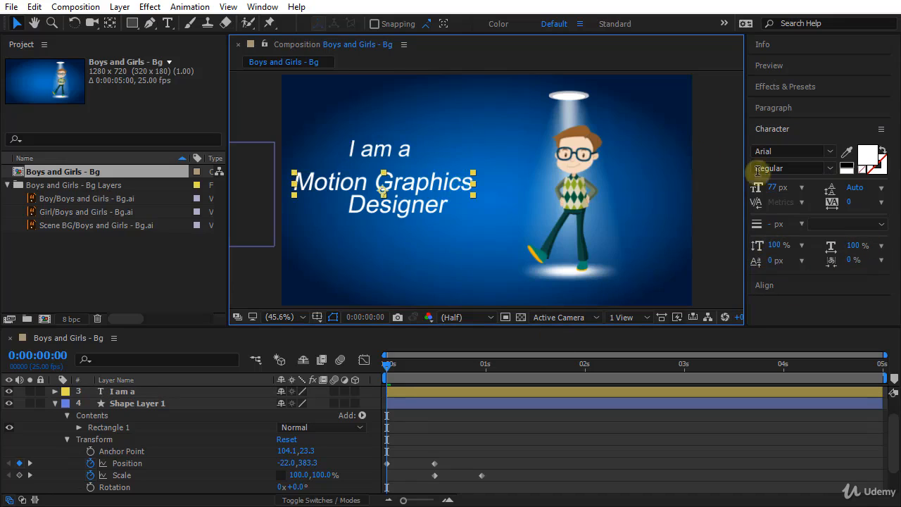
pyautogui.click(776, 189)
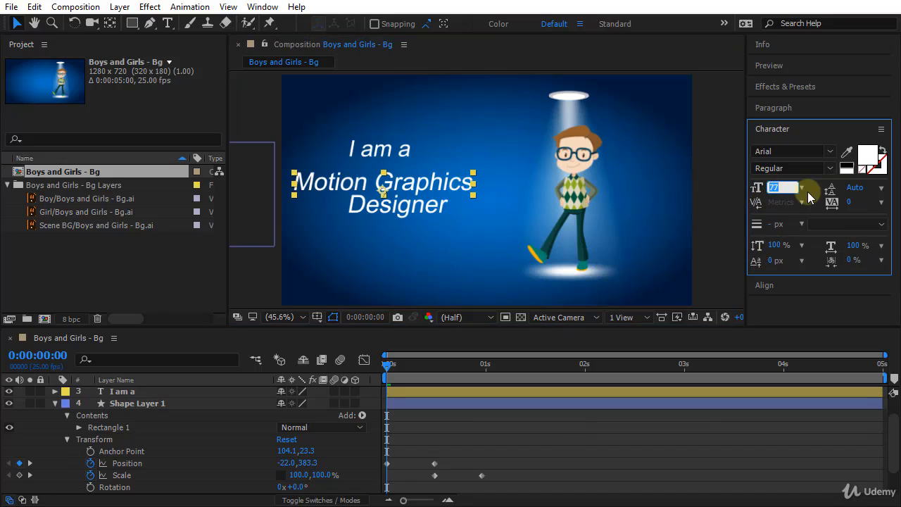
pyautogui.write('80')
pyautogui.press('Return')
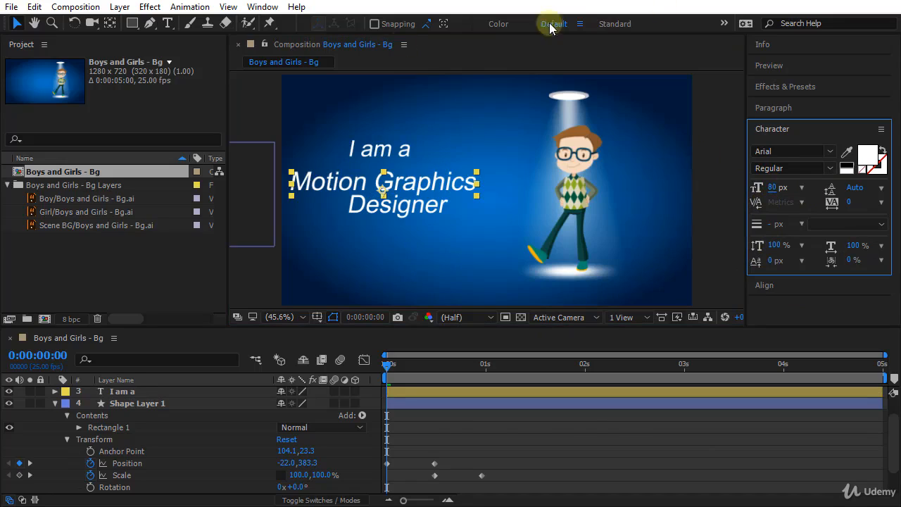
# Set the font size of the "Designer" text to 80 px.
pyautogui.click(427, 210)
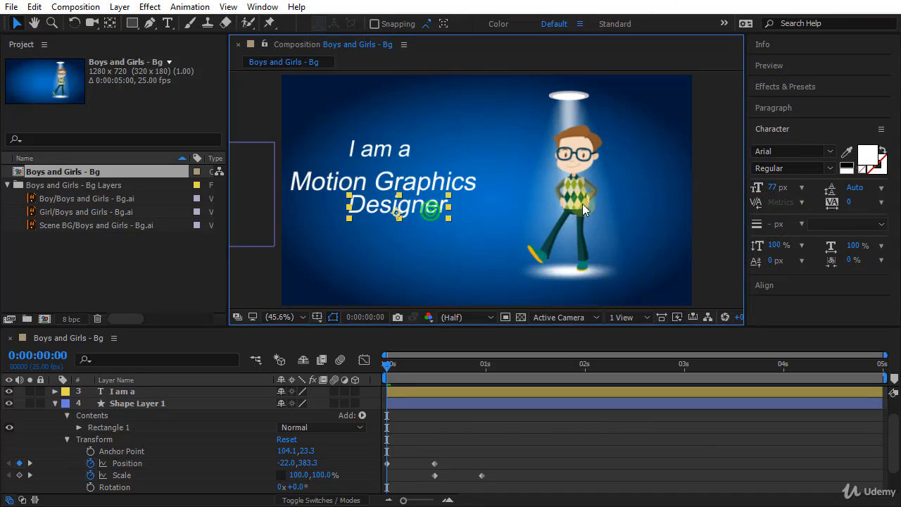
pyautogui.click(776, 189)
pyautogui.write('80')
pyautogui.press('Return')
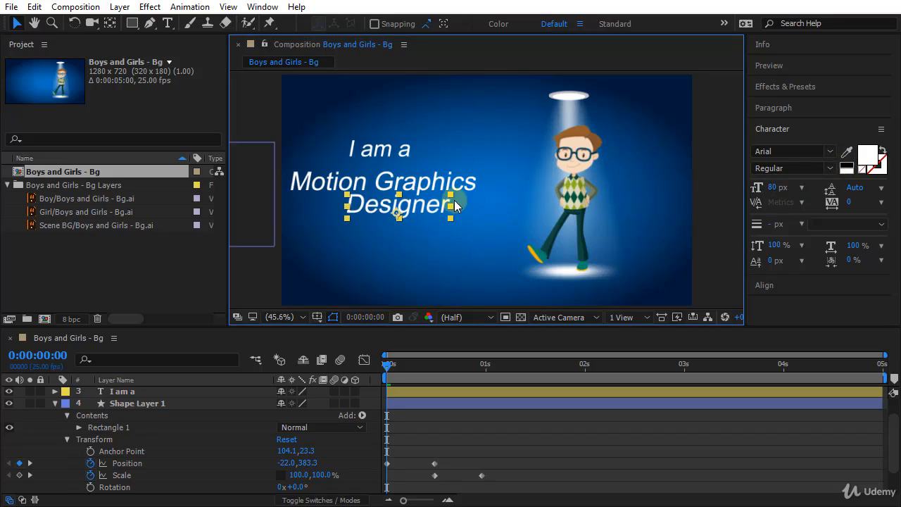
# Right-align the three text layers relative to the selection and distribute them evenly by their vertical centers.
pyautogui.click(399, 154)
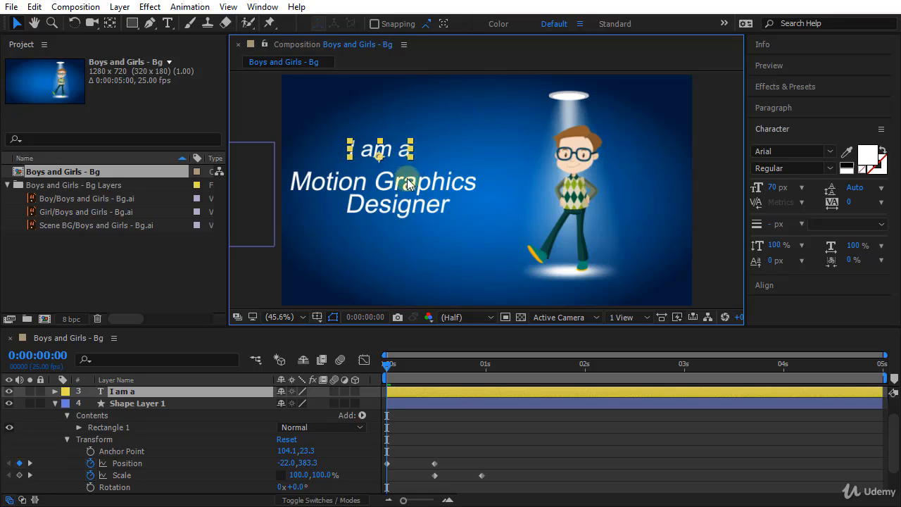
pyautogui.keyDown('shift'); pyautogui.click(405, 185); pyautogui.keyUp('shift')
pyautogui.keyDown('shift'); pyautogui.click(425, 215); pyautogui.keyUp('shift')
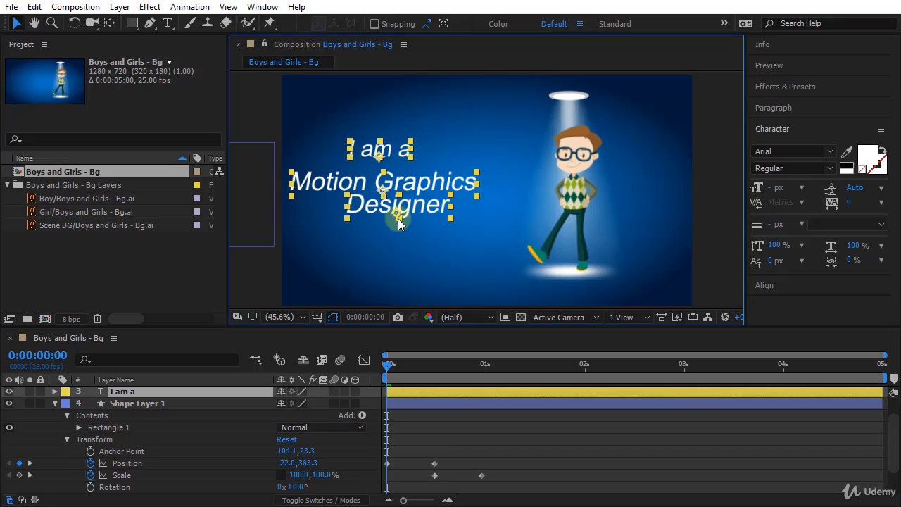
pyautogui.click(764, 285)
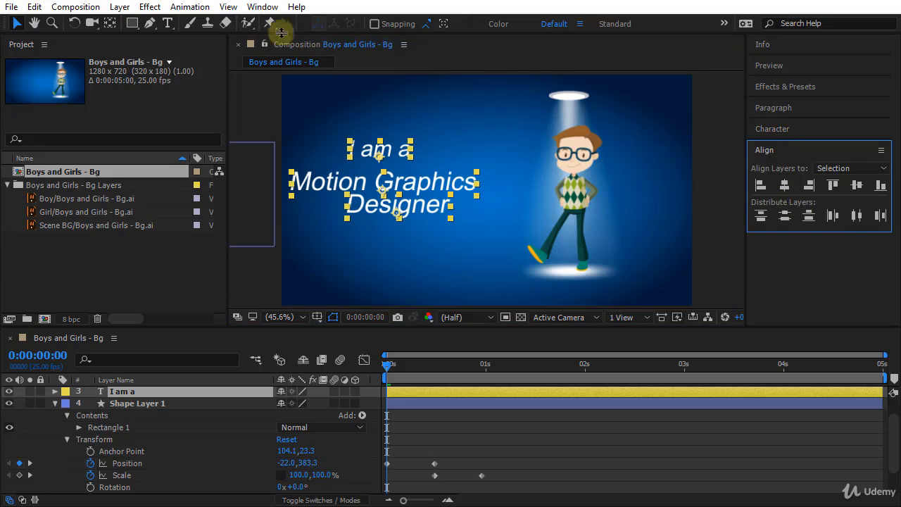
pyautogui.click(273, 7)
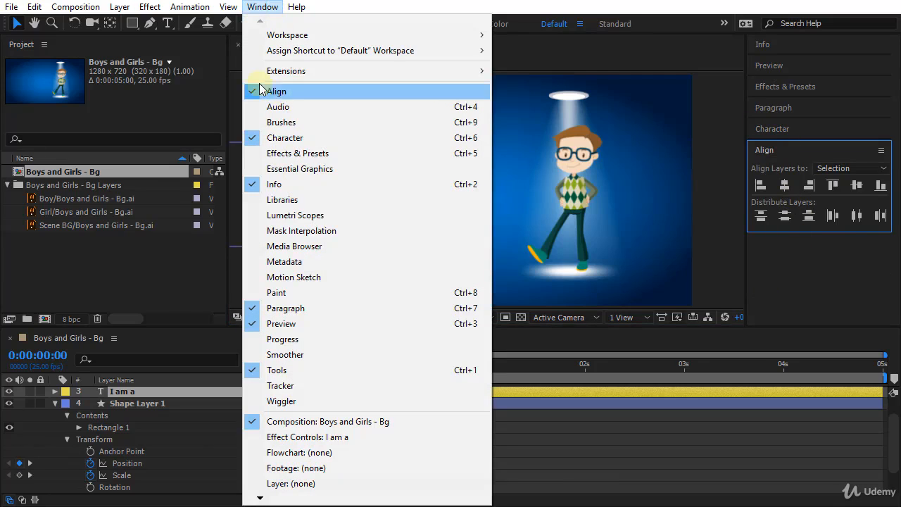
pyautogui.click(773, 280)
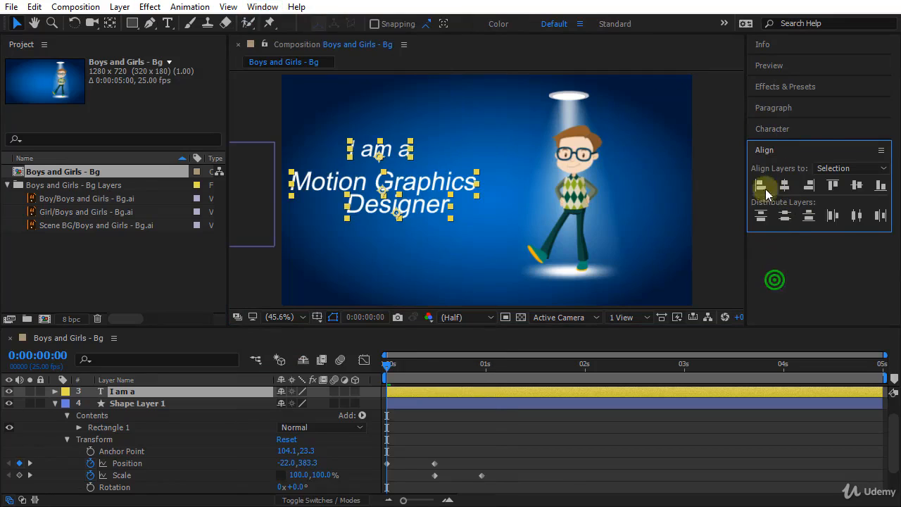
pyautogui.click(827, 169)
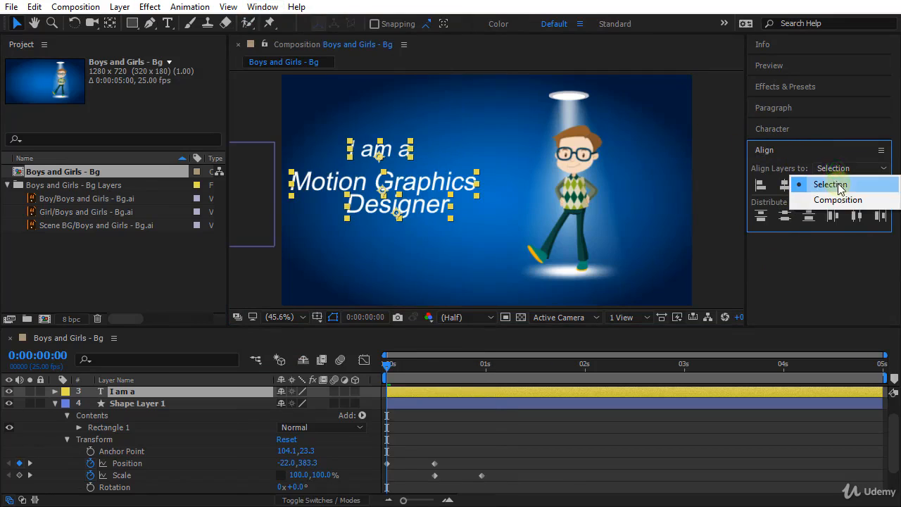
pyautogui.click(834, 186)
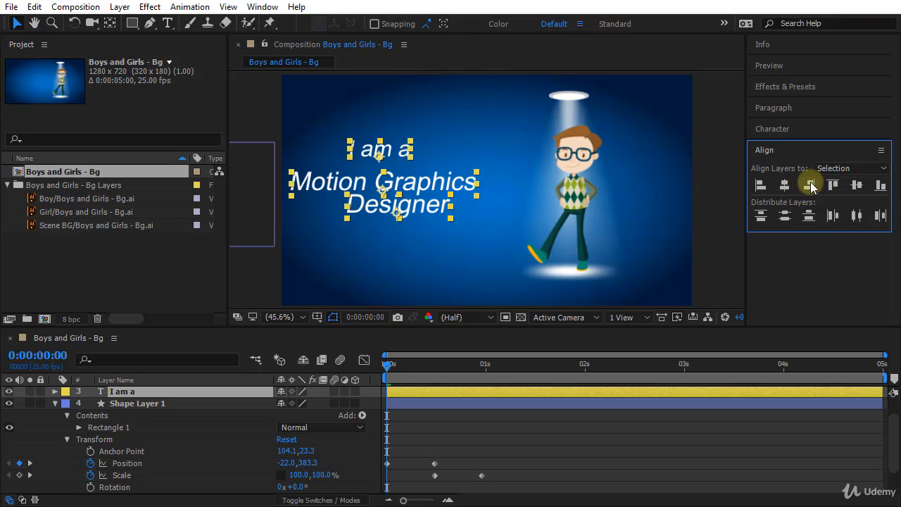
pyautogui.click(810, 185)
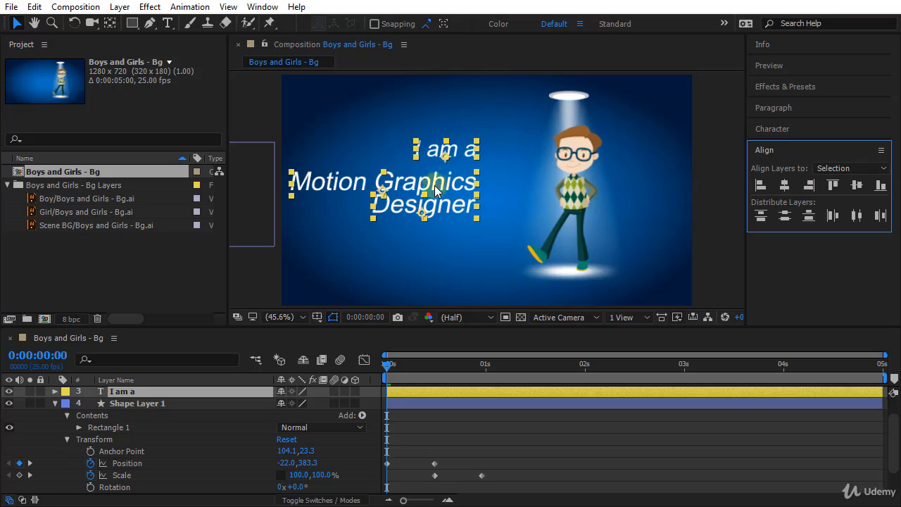
pyautogui.click(785, 217)
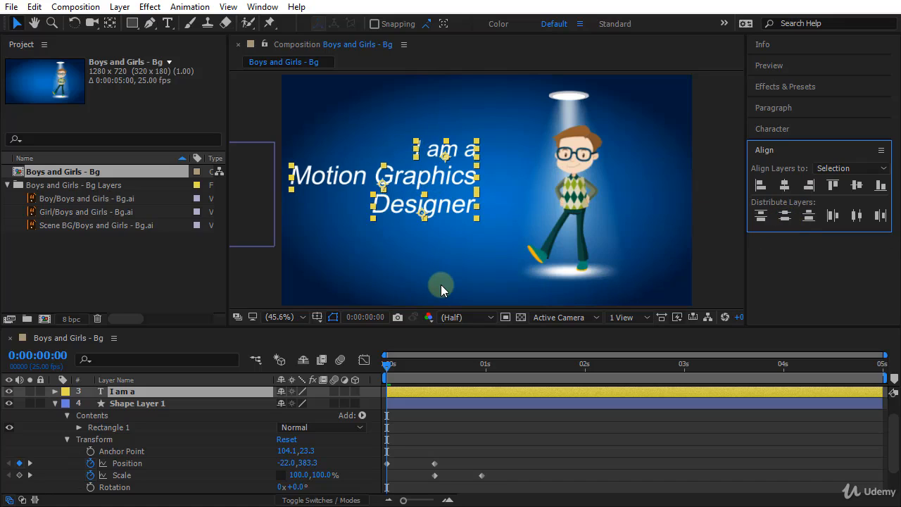
pyautogui.click(714, 216)
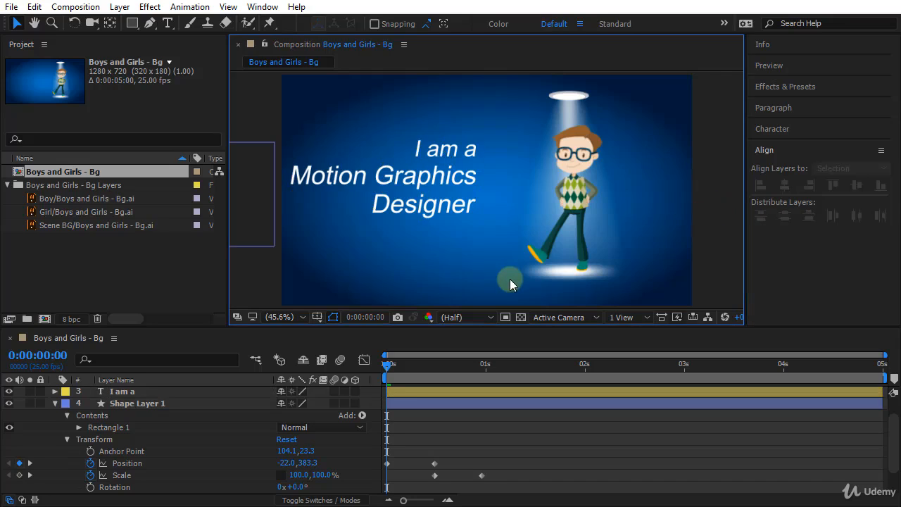
# At 0:00:01:00, move all three text layers together so they sit close beside the thin white bar, vertically centered on it.
pyautogui.click(432, 161)
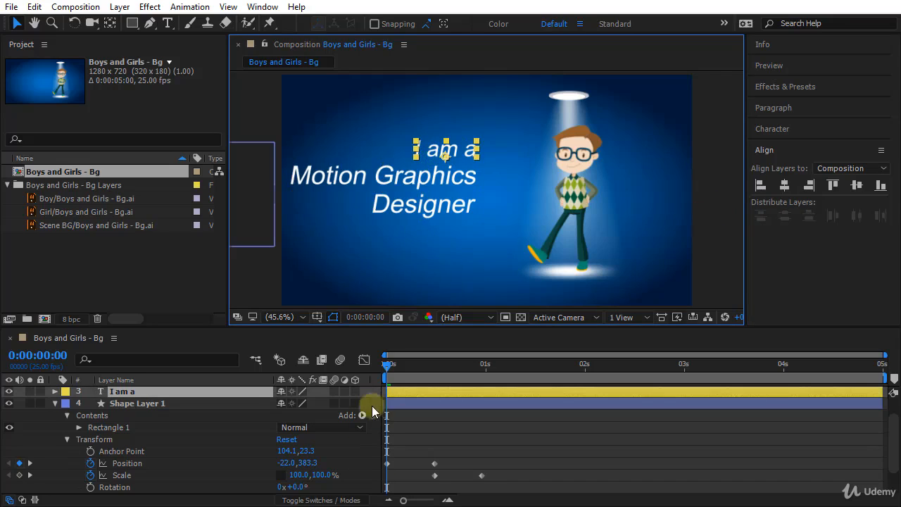
pyautogui.moveTo(387, 373); pyautogui.dragTo(488, 395)
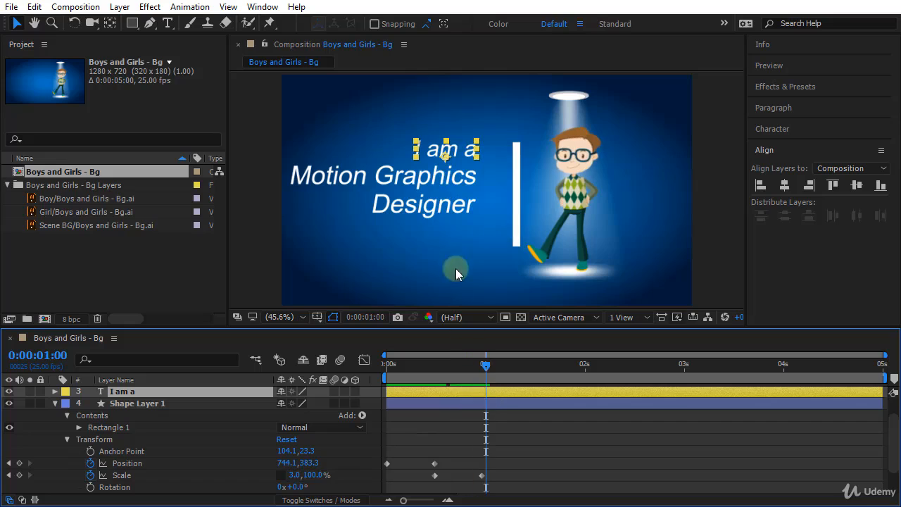
pyautogui.click(437, 177)
pyautogui.keyDown('shift'); pyautogui.click(426, 207); pyautogui.keyUp('shift')
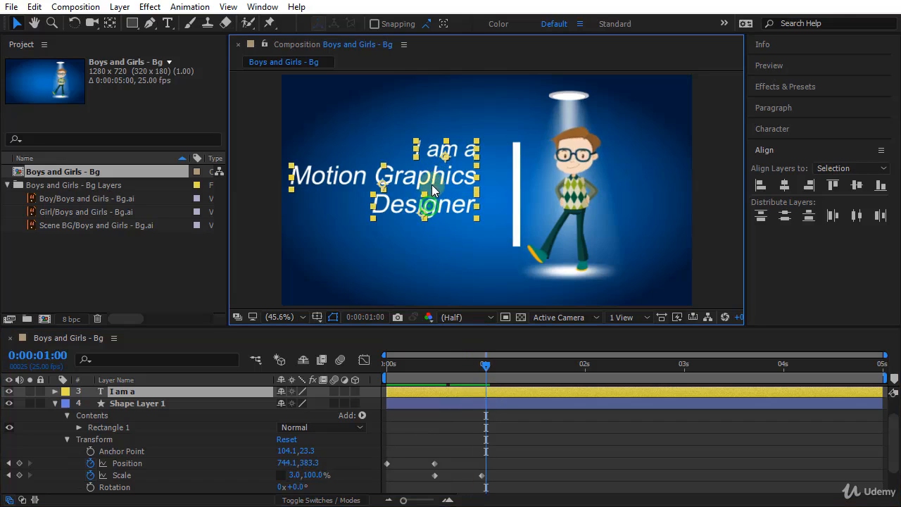
pyautogui.moveTo(402, 184); pyautogui.dragTo(423, 197)
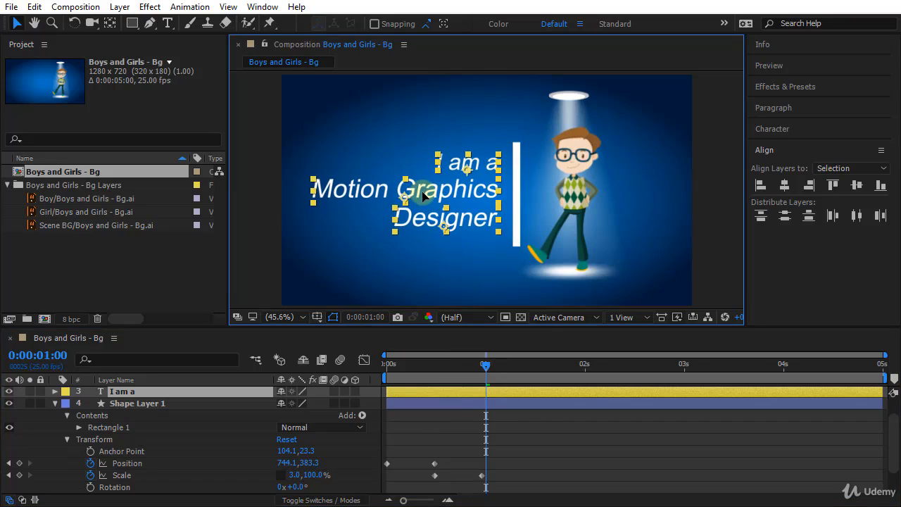
# Add Position keyframes at 0:00:00:12 to the "Designer", "Motion Graphics" and "I am a" layers.
pyautogui.click(486, 365)
pyautogui.moveTo(488, 367); pyautogui.dragTo(334, 396)
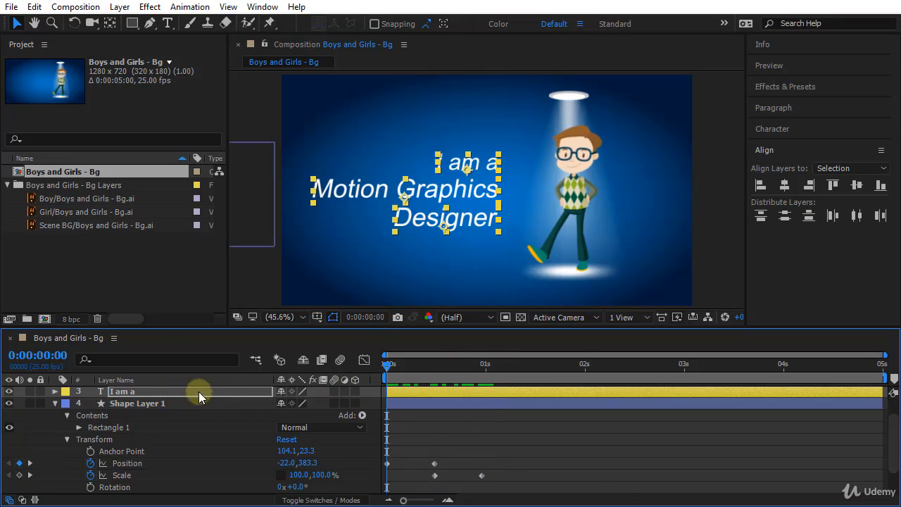
pyautogui.scroll(1, 198, 391)
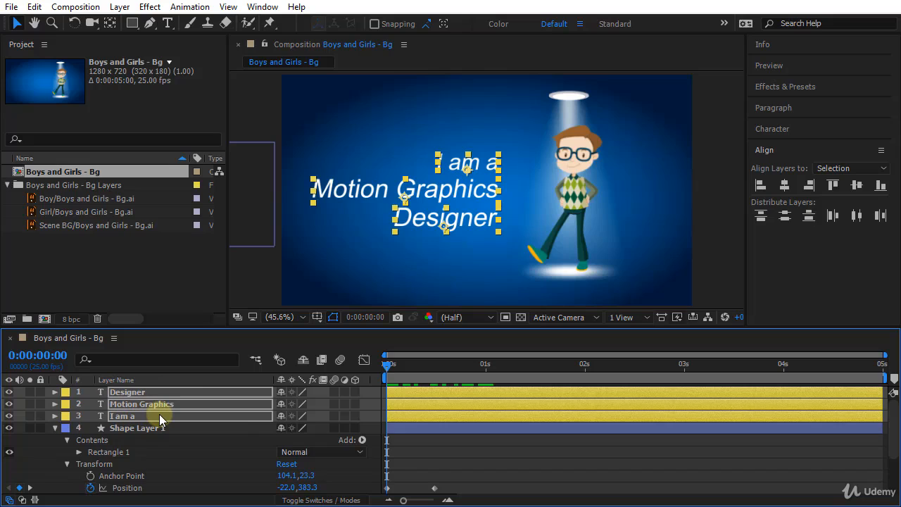
pyautogui.press('p')
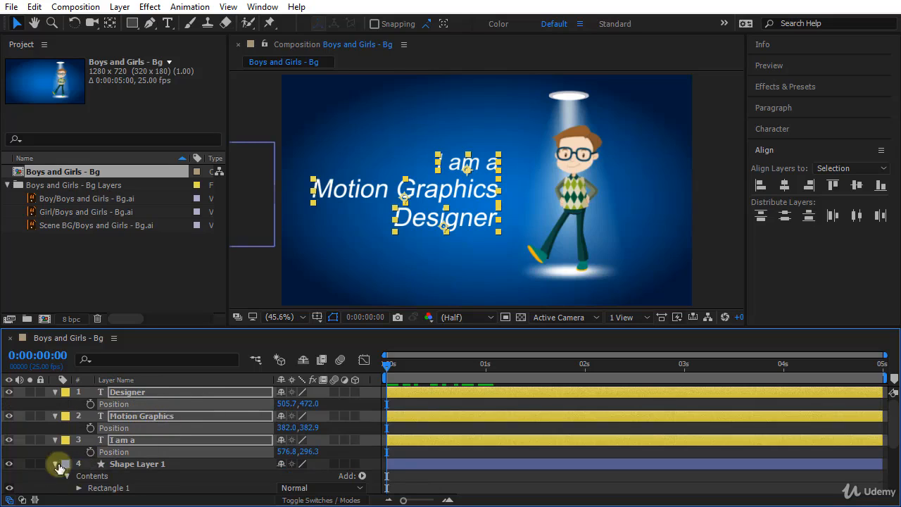
pyautogui.scroll(-1, 117, 481)
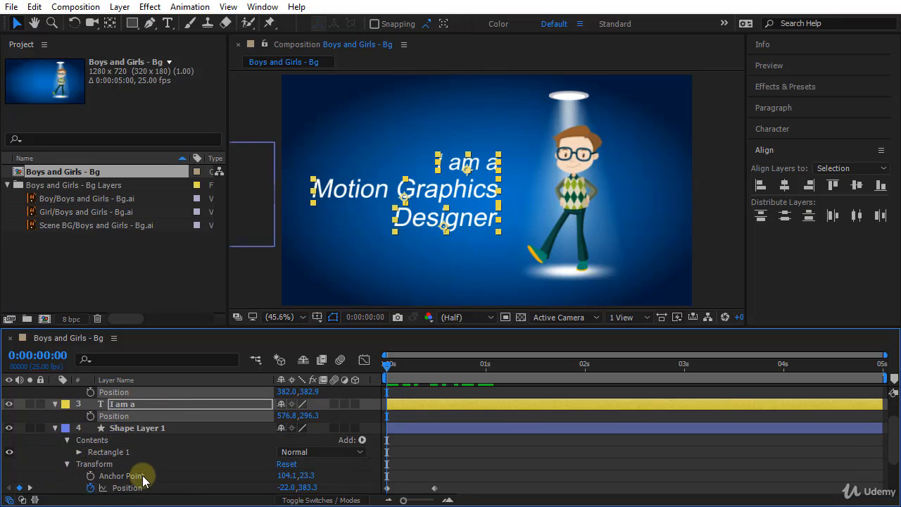
pyautogui.scroll(1, 134, 476)
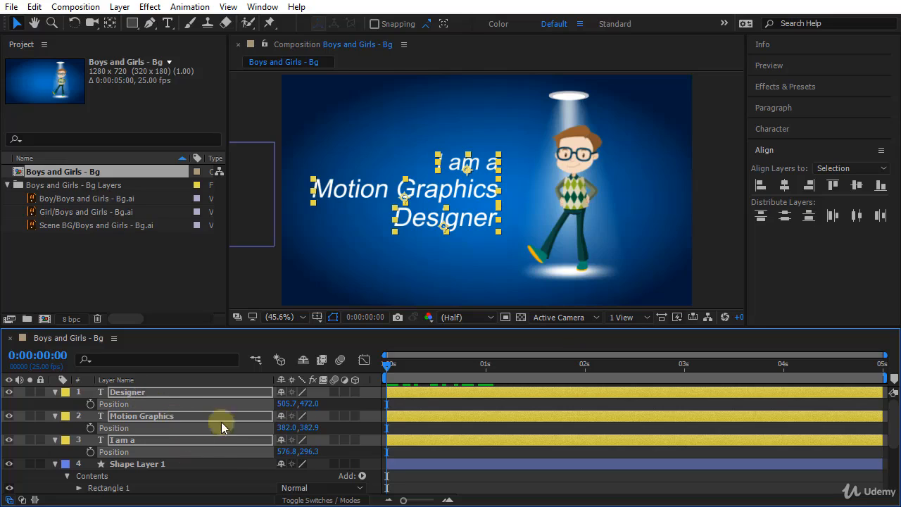
pyautogui.moveTo(387, 368); pyautogui.dragTo(436, 383)
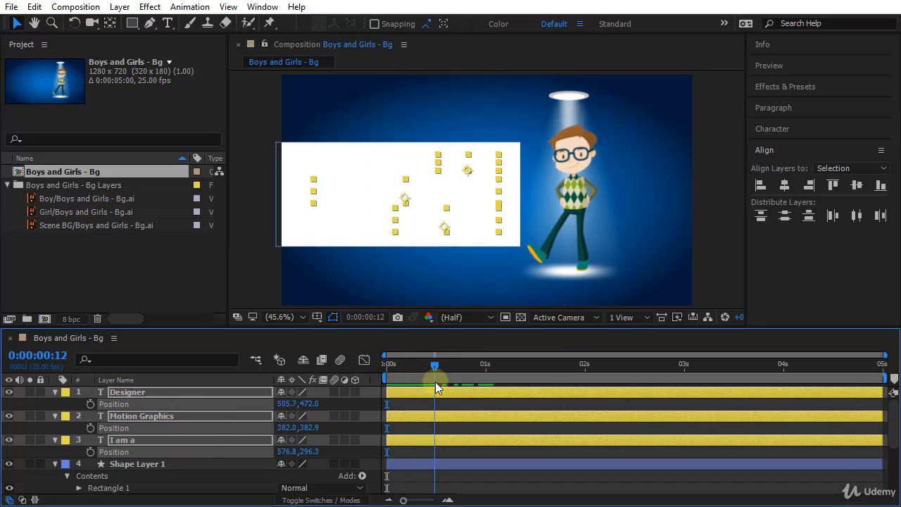
pyautogui.scroll(-2, 440, 402)
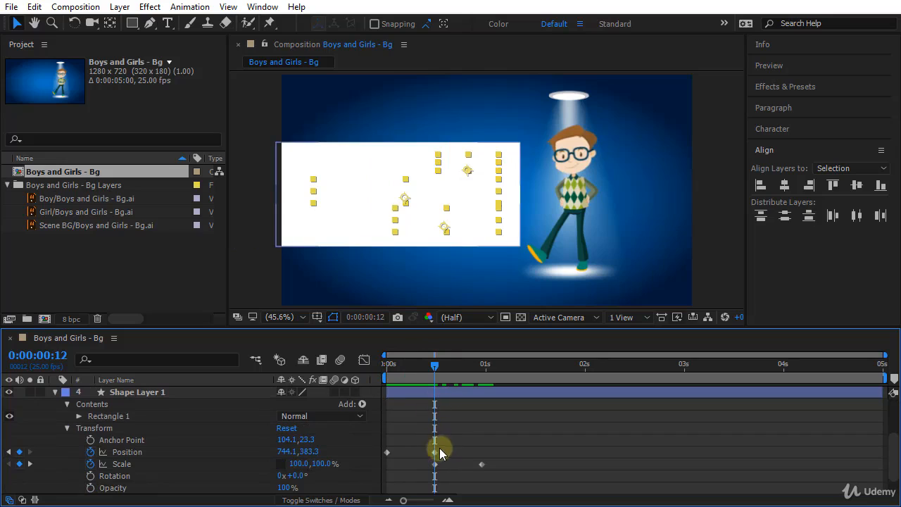
pyautogui.scroll(2, 436, 452)
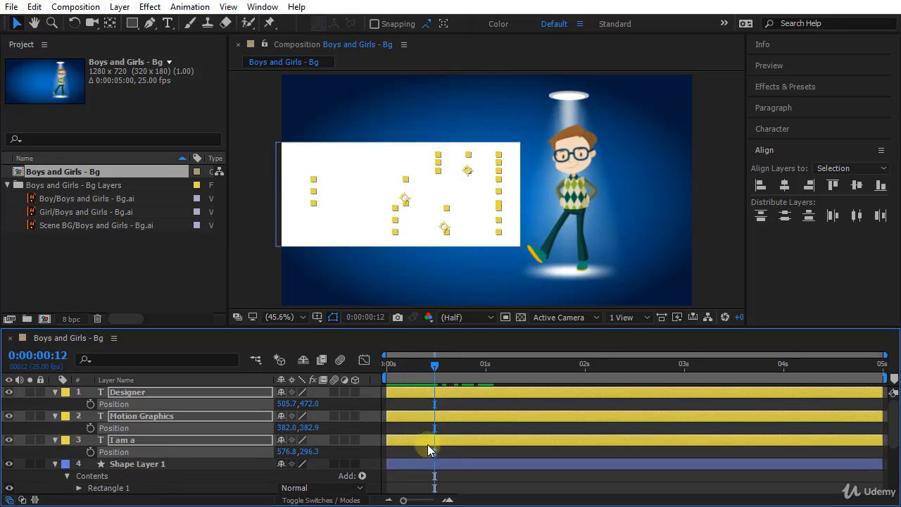
pyautogui.click(90, 405)
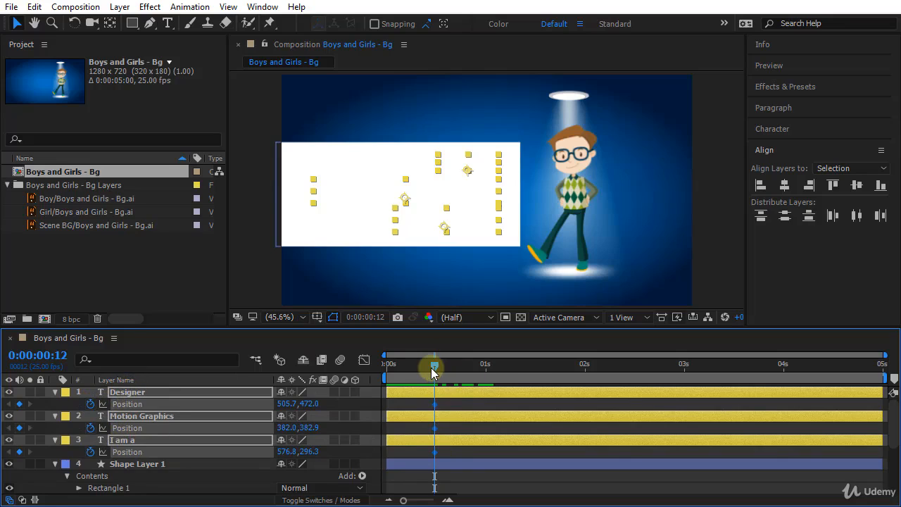
# At 0:00:00:00, move the three text layers horizontally outside the frame's left edge, behind the rectangle's start position, and preview the animation.
pyautogui.moveTo(429, 371); pyautogui.dragTo(386, 366)
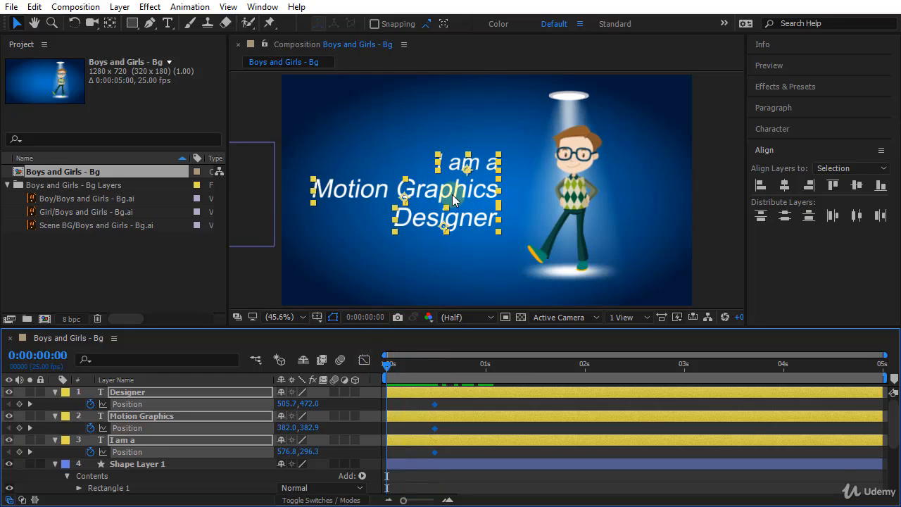
pyautogui.click(402, 202)
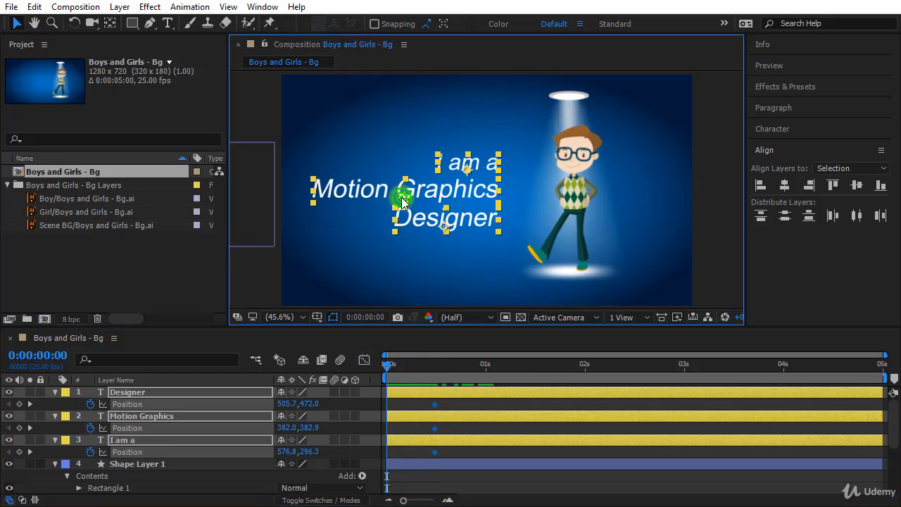
pyautogui.moveTo(402, 202); pyautogui.dragTo(169, 224)
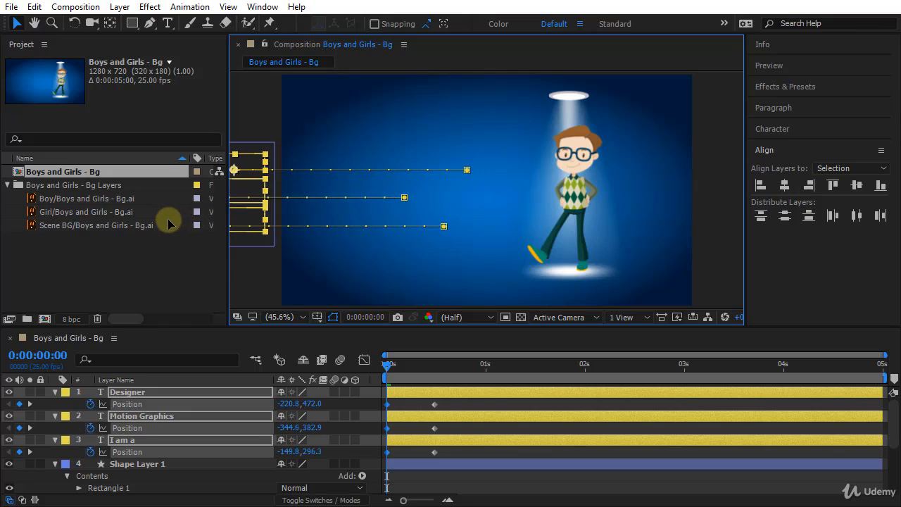
pyautogui.press('space')
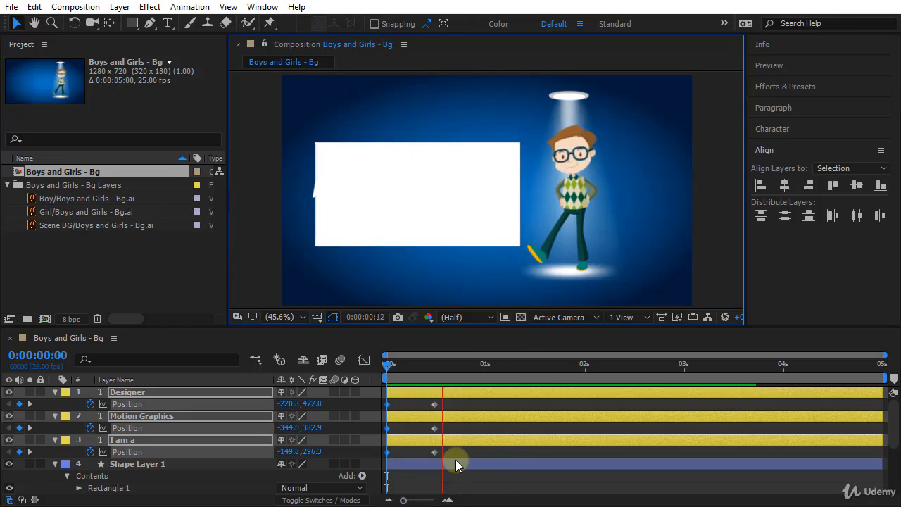
# Shift the "Designer", "Motion Graphics" and "I am a" layers in time to start at 0:00:00:12, and preview the animation from the beginning.
pyautogui.moveTo(435, 327); pyautogui.dragTo(430, 292)
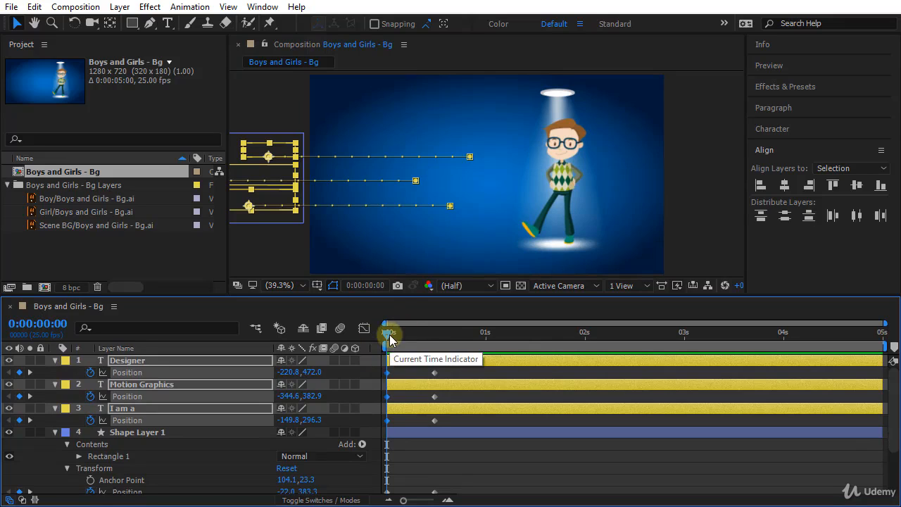
pyautogui.moveTo(387, 337); pyautogui.dragTo(434, 355)
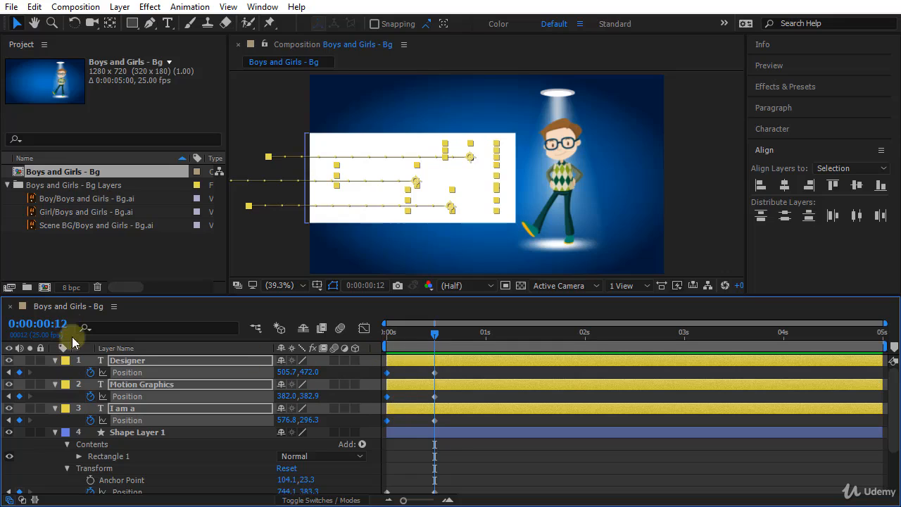
pyautogui.click(127, 360)
pyautogui.moveTo(403, 359); pyautogui.dragTo(450, 376)
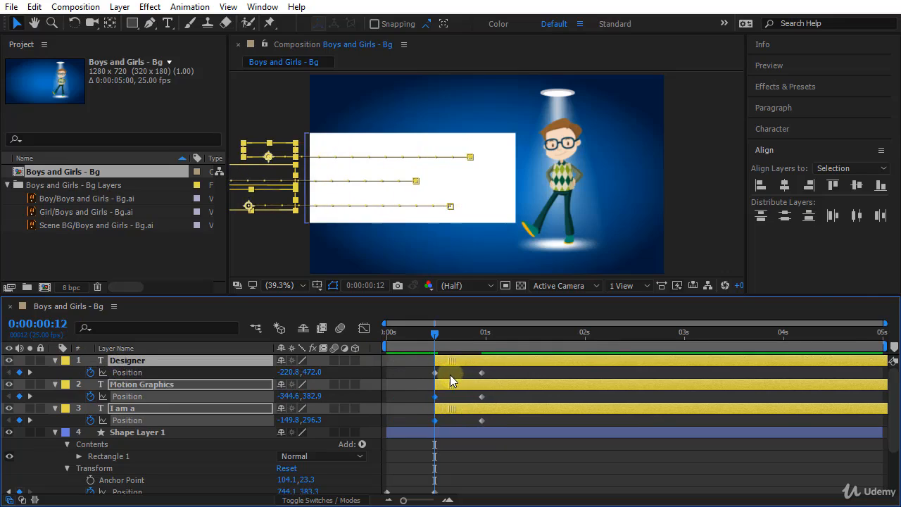
pyautogui.scroll(-3, 430, 436)
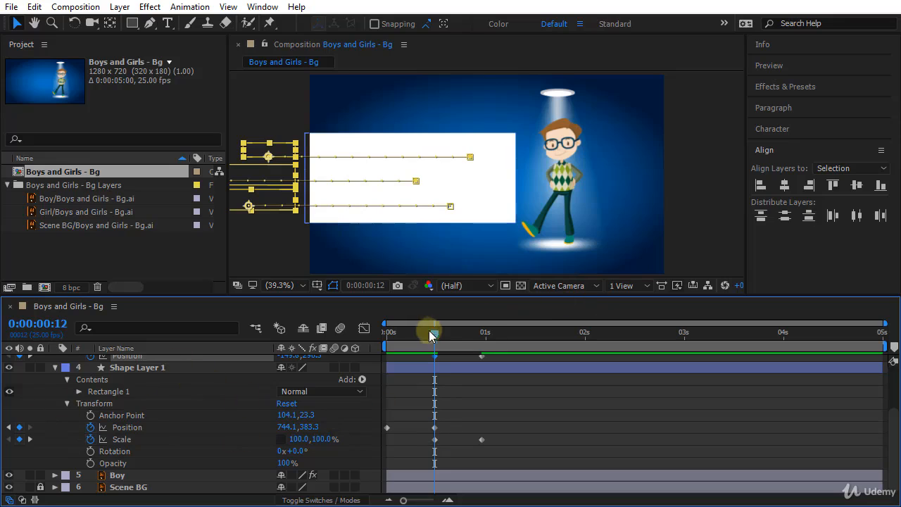
pyautogui.moveTo(434, 331); pyautogui.dragTo(282, 342)
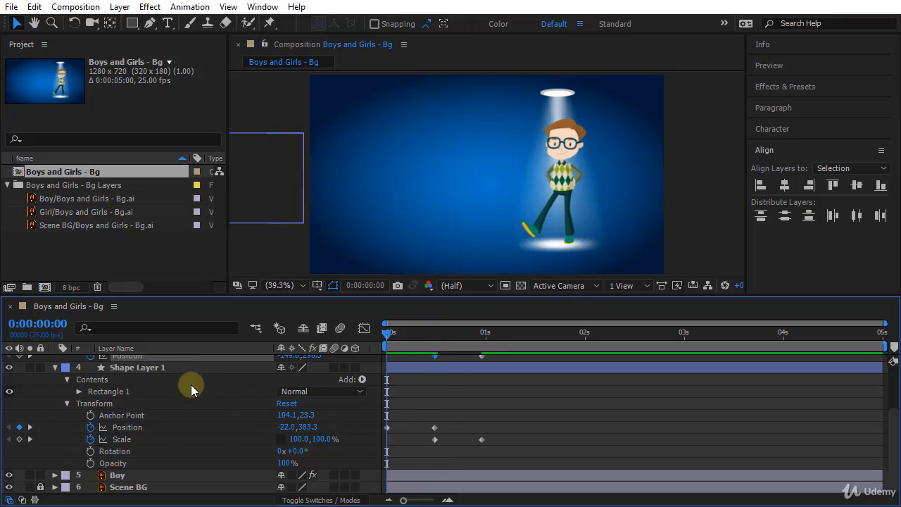
pyautogui.press('space')
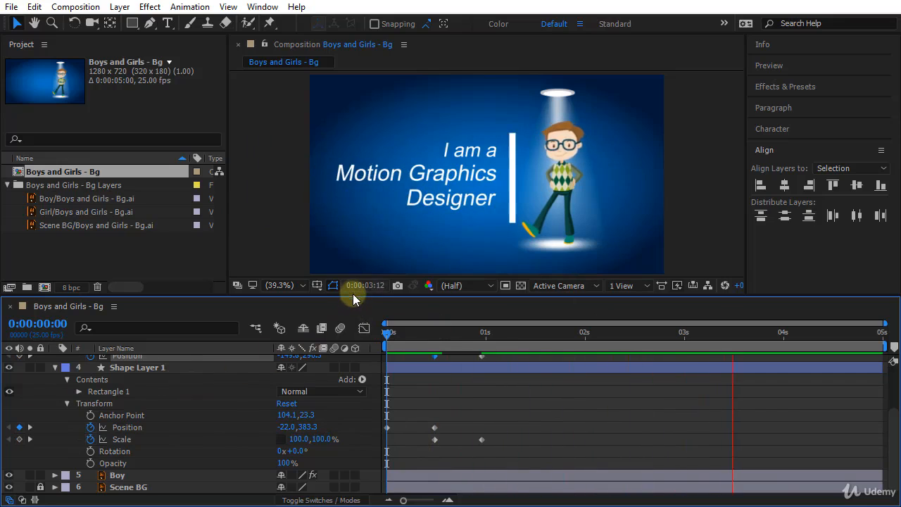
# Apply Easy Ease to all Position and Scale keyframes of the three text layers and Shape Layer 1.
pyautogui.moveTo(346, 291); pyautogui.dragTo(342, 238)
pyautogui.scroll(1, 450, 363)
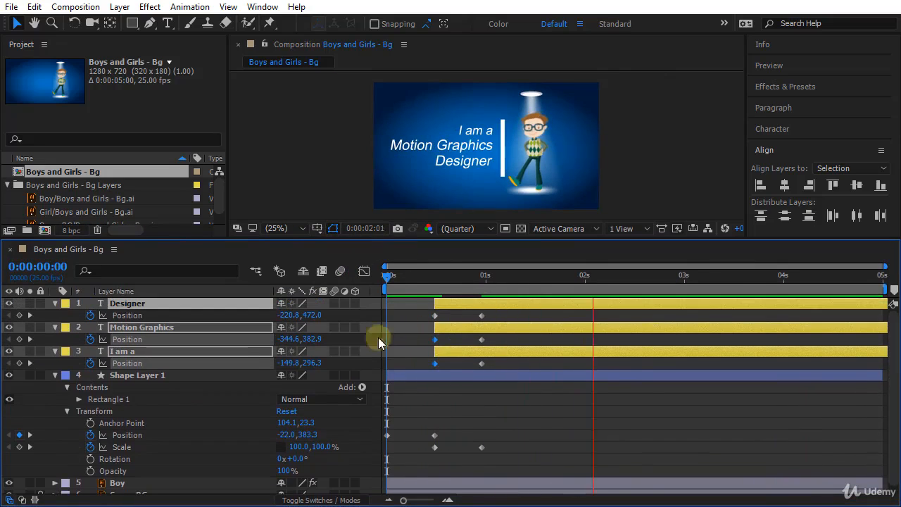
pyautogui.click(507, 312)
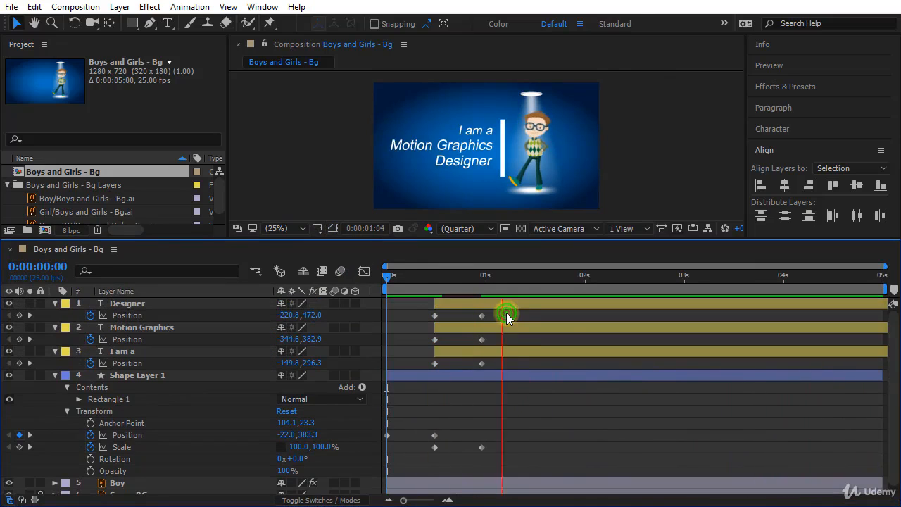
pyautogui.moveTo(499, 358); pyautogui.dragTo(374, 469)
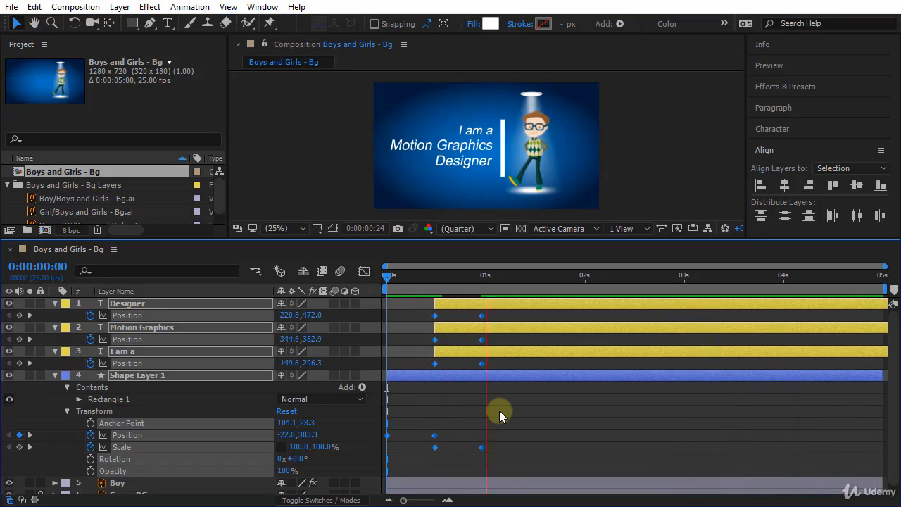
pyautogui.press('F9')
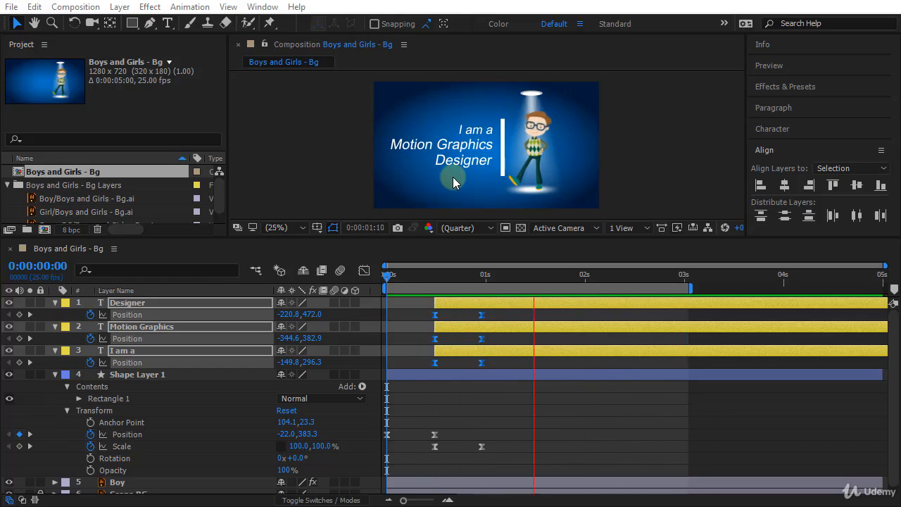
# Stagger the text by starting "Motion Graphics" at about 0:00:00:19 and "Designer" at about 0:00:01:00, and preview the animation in an enlarged view.
pyautogui.click(387, 275)
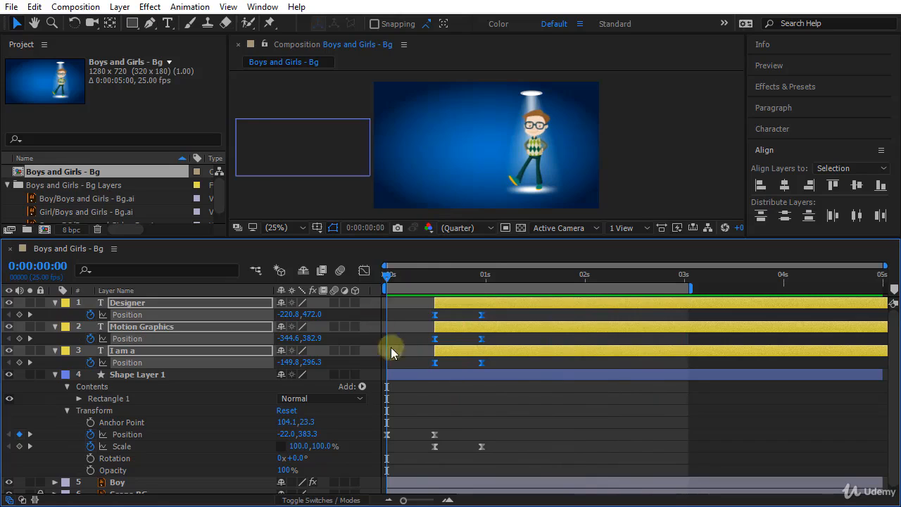
pyautogui.click(464, 401)
pyautogui.click(180, 352)
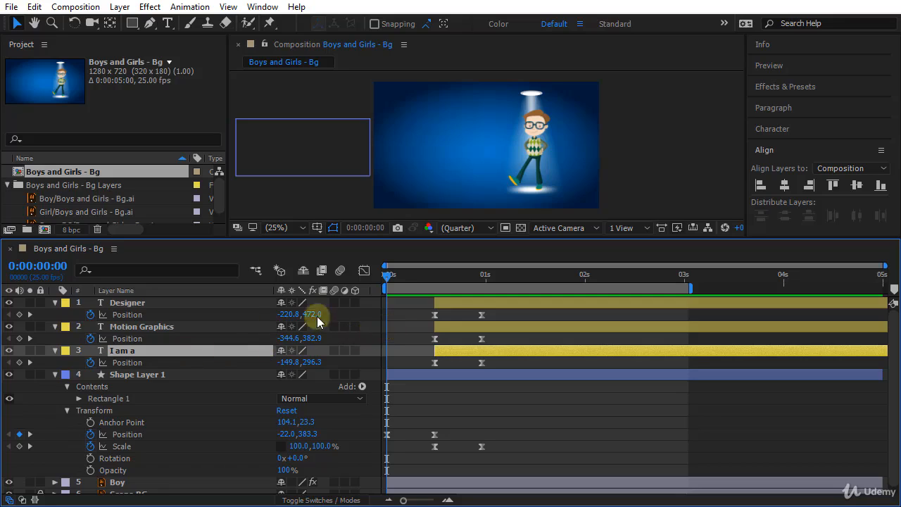
pyautogui.click(167, 334)
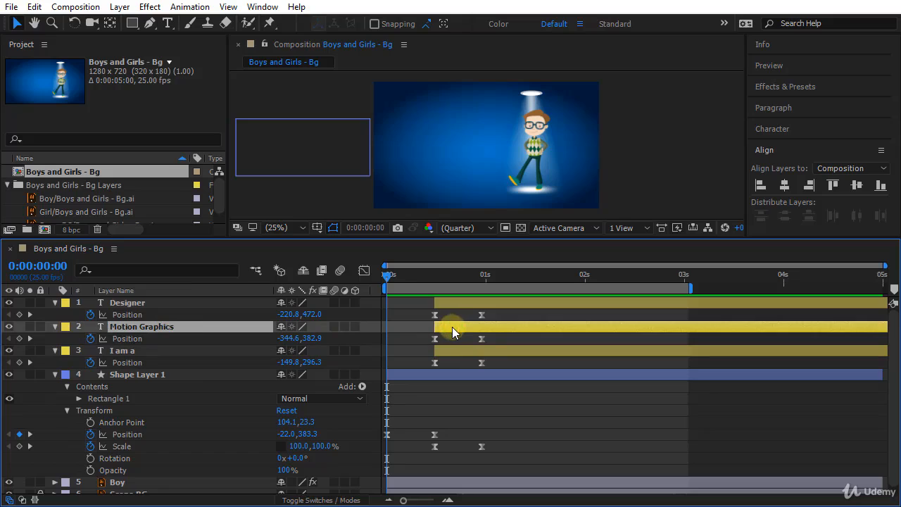
pyautogui.moveTo(453, 328); pyautogui.dragTo(479, 333)
pyautogui.moveTo(464, 304); pyautogui.dragTo(519, 304)
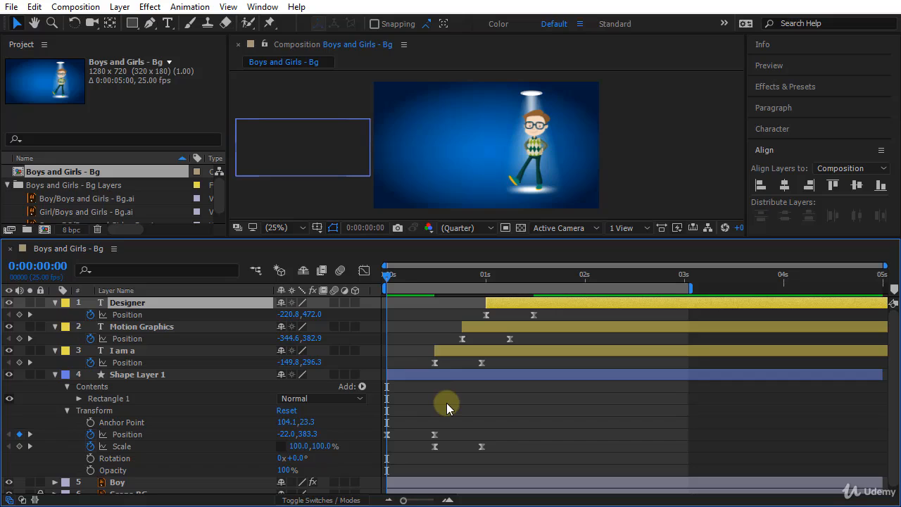
pyautogui.press('space')
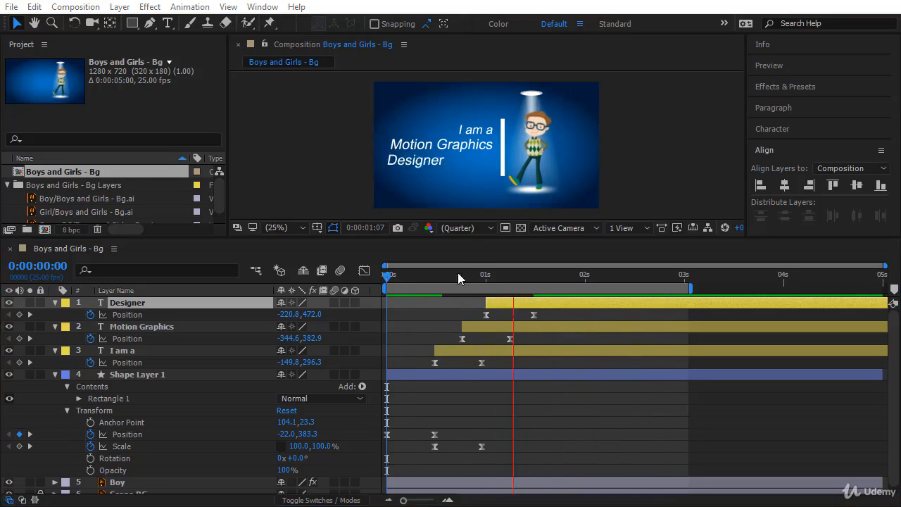
pyautogui.moveTo(458, 235); pyautogui.dragTo(467, 379)
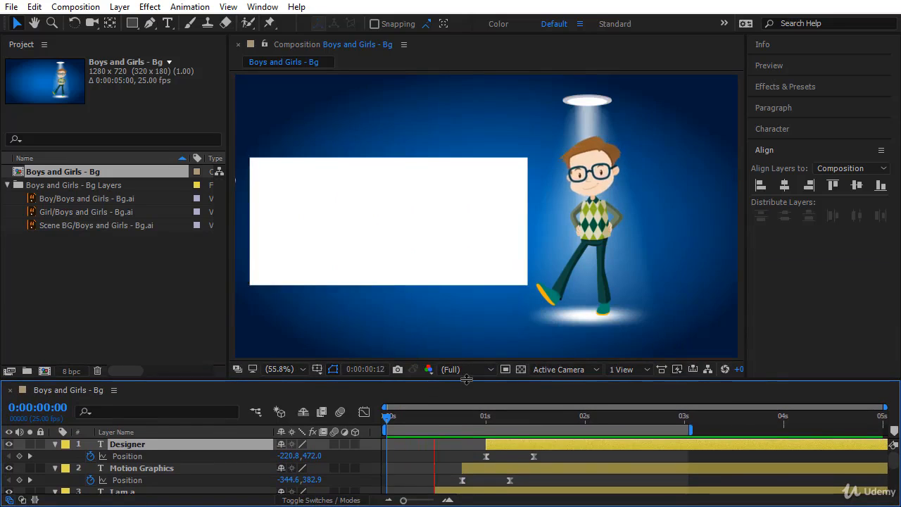